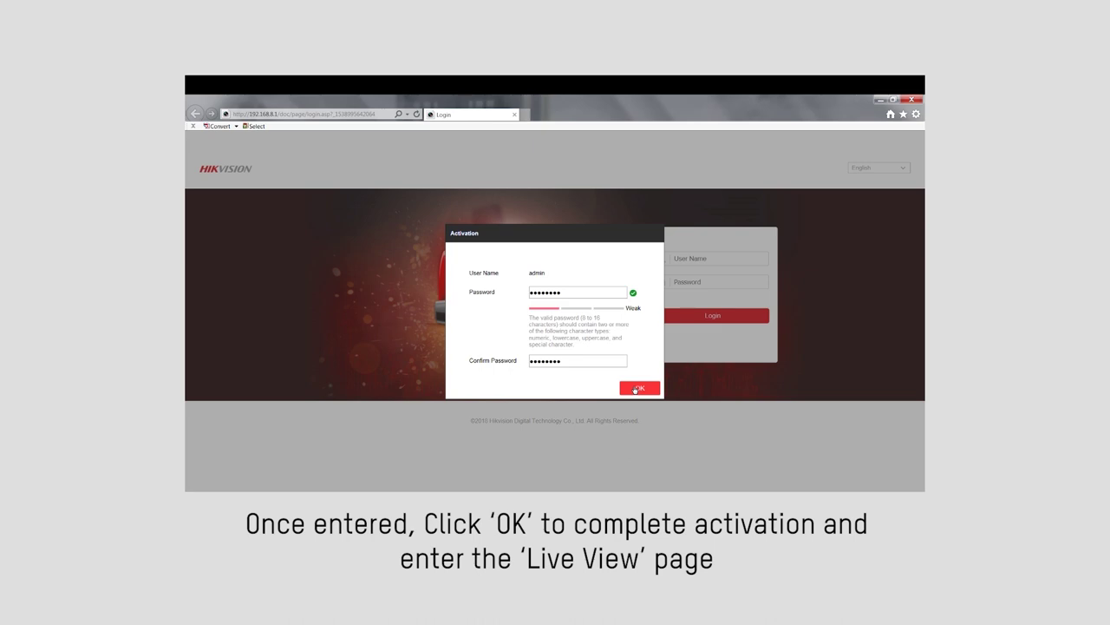
Confirm the admin password to finish activation and open User Management.
{"action": "left_click", "coordinate": [637, 390]}
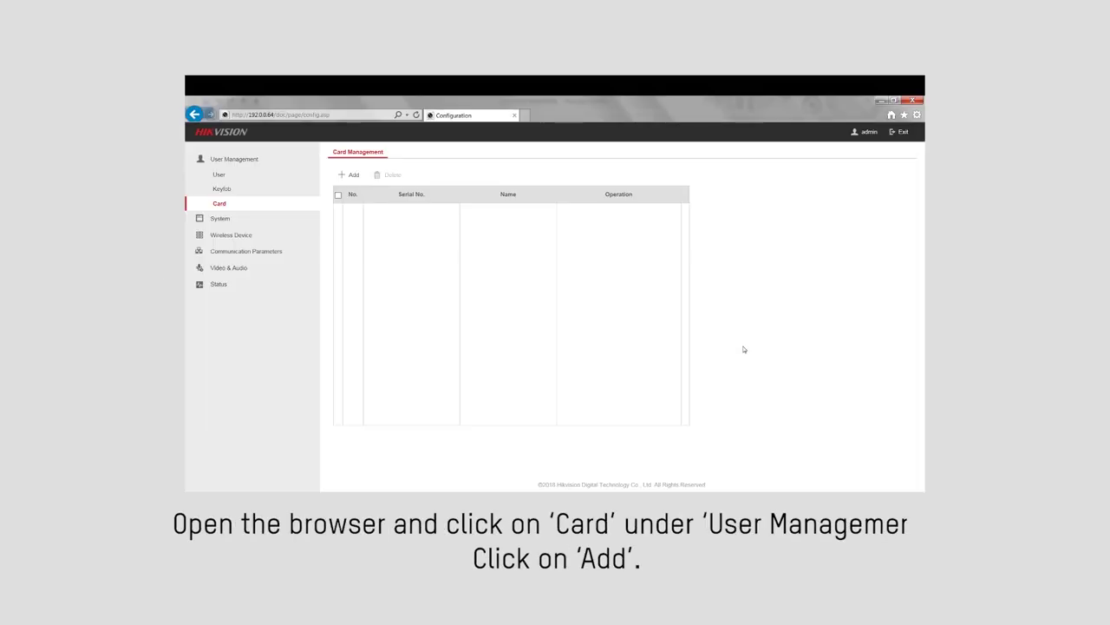
Register the swiped card tag under the name 'tag'.
{"action": "left_click", "coordinate": [348, 176]}
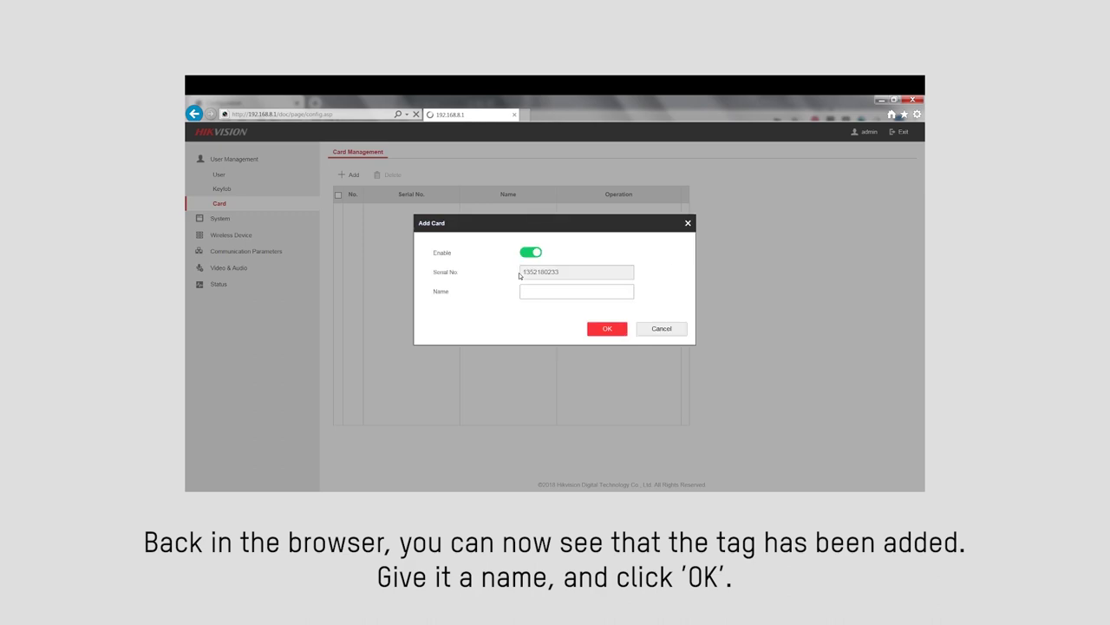
{"action": "left_click", "coordinate": [539, 291]}
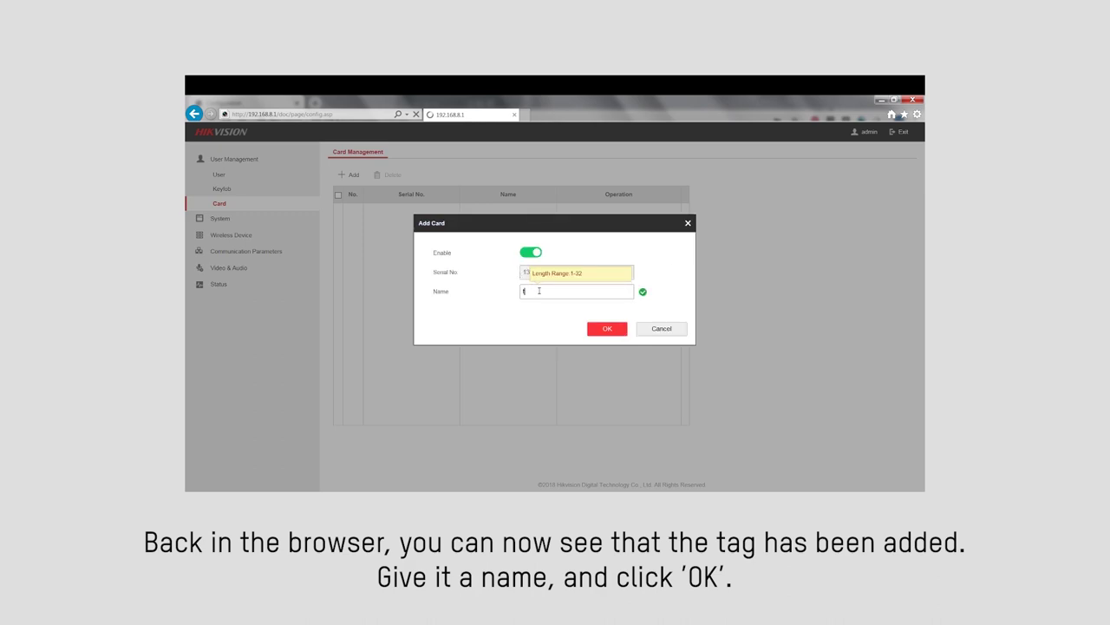
{"action": "left_click", "coordinate": [605, 330]}
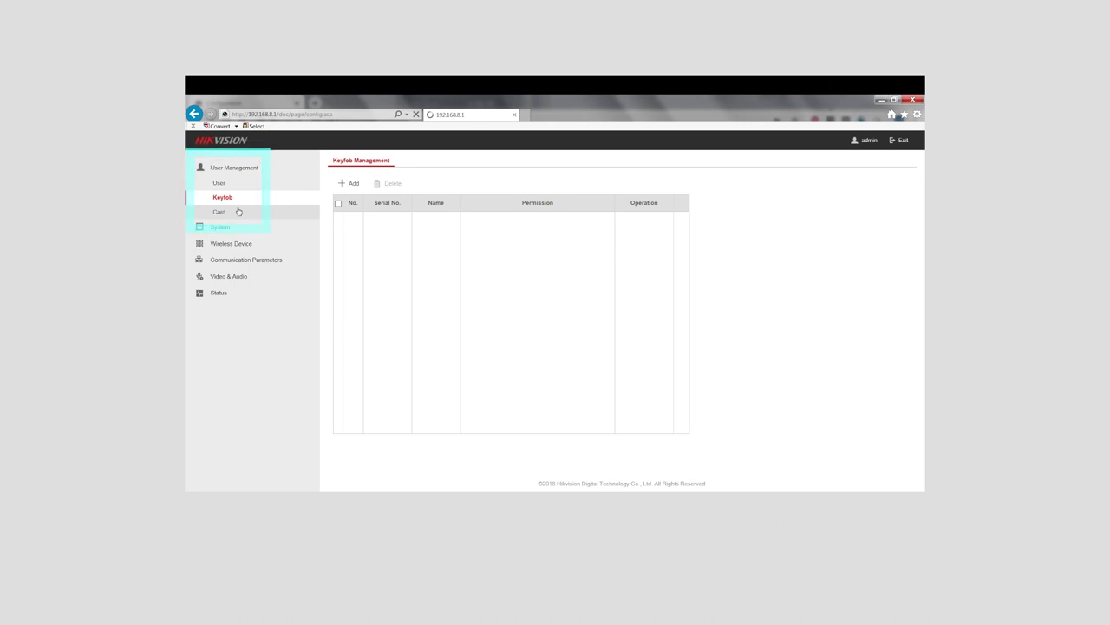
Add a new keyfob and name it 'keyfob'.
{"action": "left_click", "coordinate": [349, 189]}
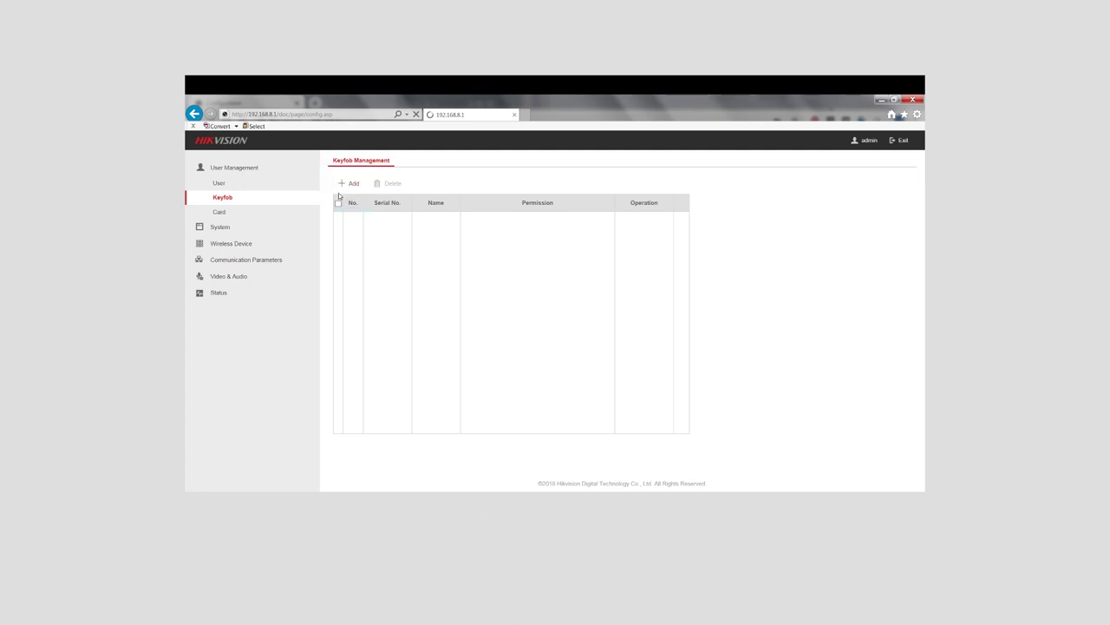
{"action": "left_click", "coordinate": [341, 190]}
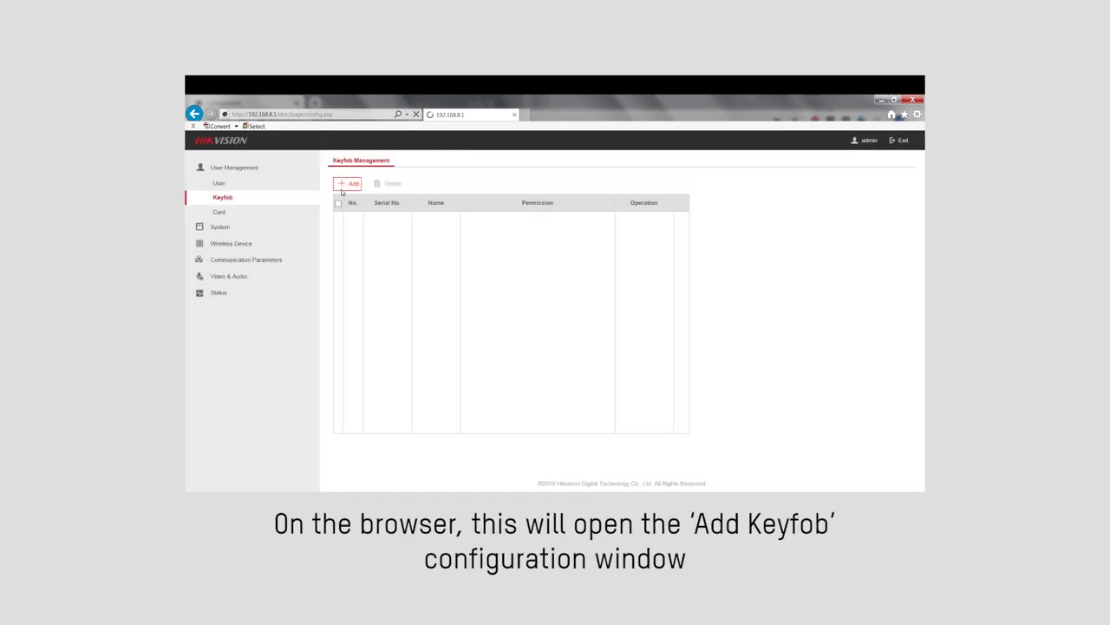
{"action": "scroll", "coordinate": [545, 273], "scroll_direction": "down", "scroll_amount": 4}
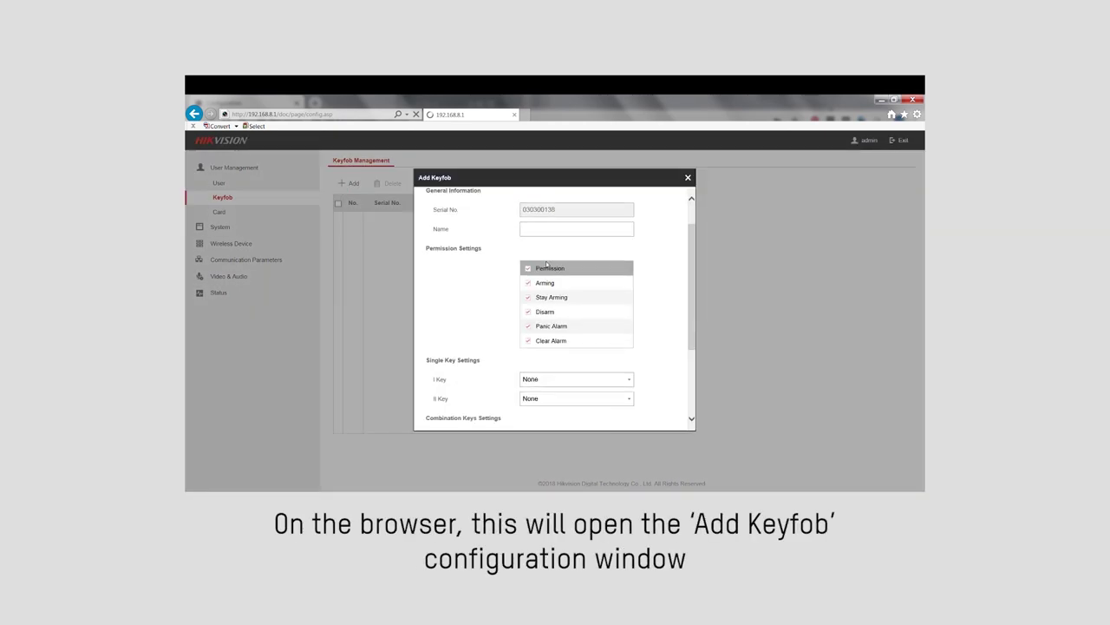
{"action": "scroll", "coordinate": [546, 262], "scroll_direction": "up", "scroll_amount": 3}
{"action": "scroll", "coordinate": [547, 261], "scroll_direction": "up", "scroll_amount": 1}
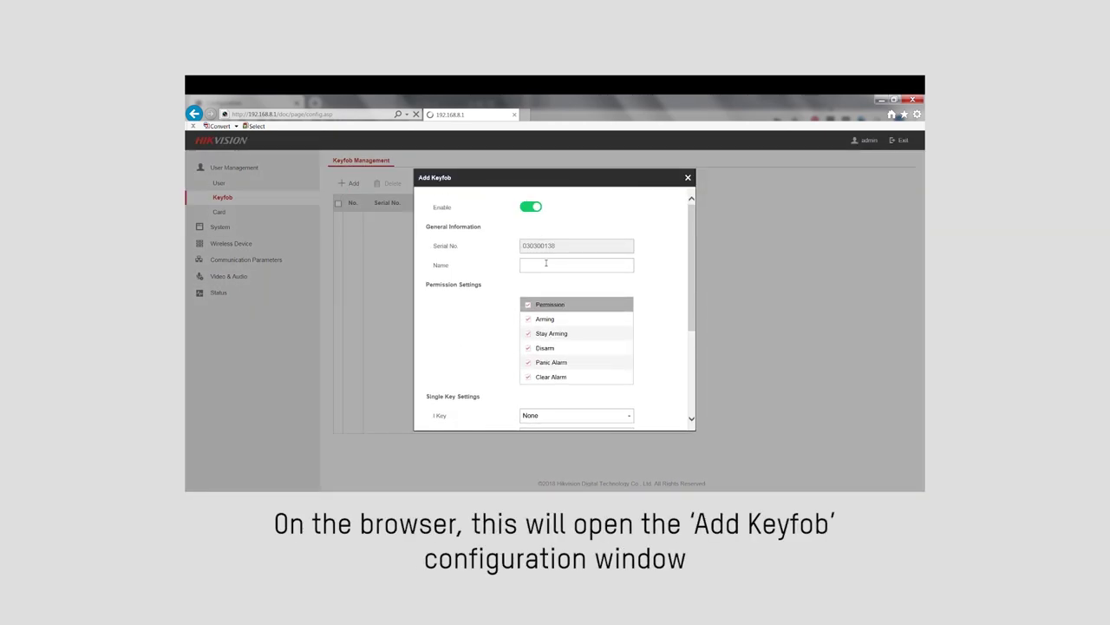
{"action": "left_click", "coordinate": [548, 264]}
{"action": "type", "text": "key"}
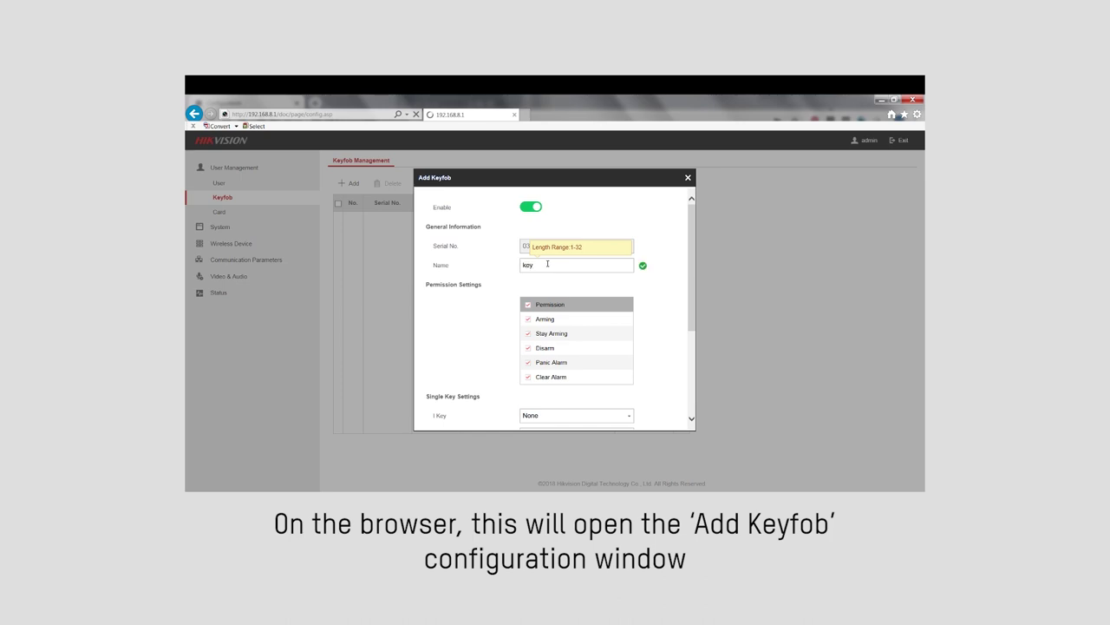
{"action": "type", "text": "fob"}
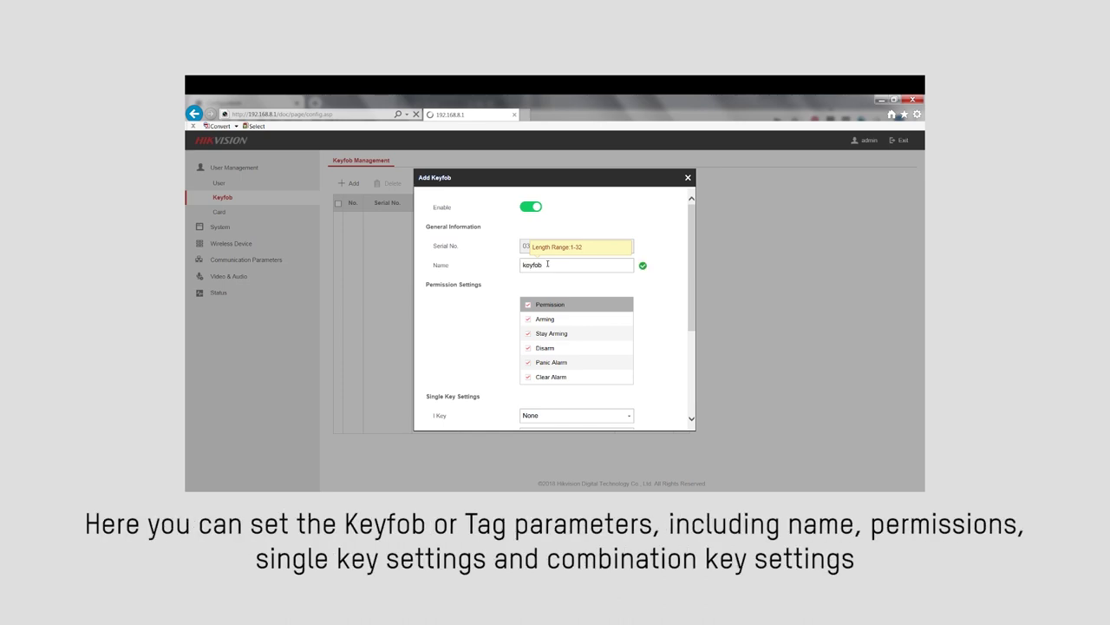
Set I Key to Stay Arming, II Key to Clear Alarm, I Key + II Key to Panic Alarm, and save.
{"action": "scroll", "coordinate": [547, 264], "scroll_direction": "down", "scroll_amount": 3}
{"action": "left_click", "coordinate": [548, 307]}
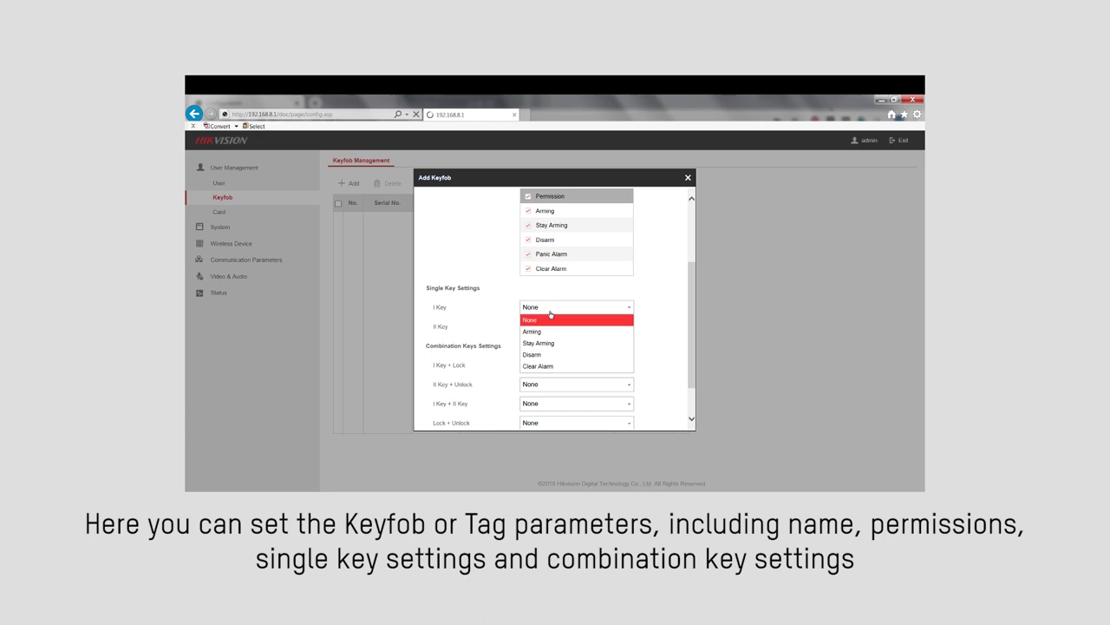
{"action": "left_click", "coordinate": [551, 332]}
{"action": "scroll", "coordinate": [552, 319], "scroll_direction": "down", "scroll_amount": 1}
{"action": "left_click", "coordinate": [552, 273]}
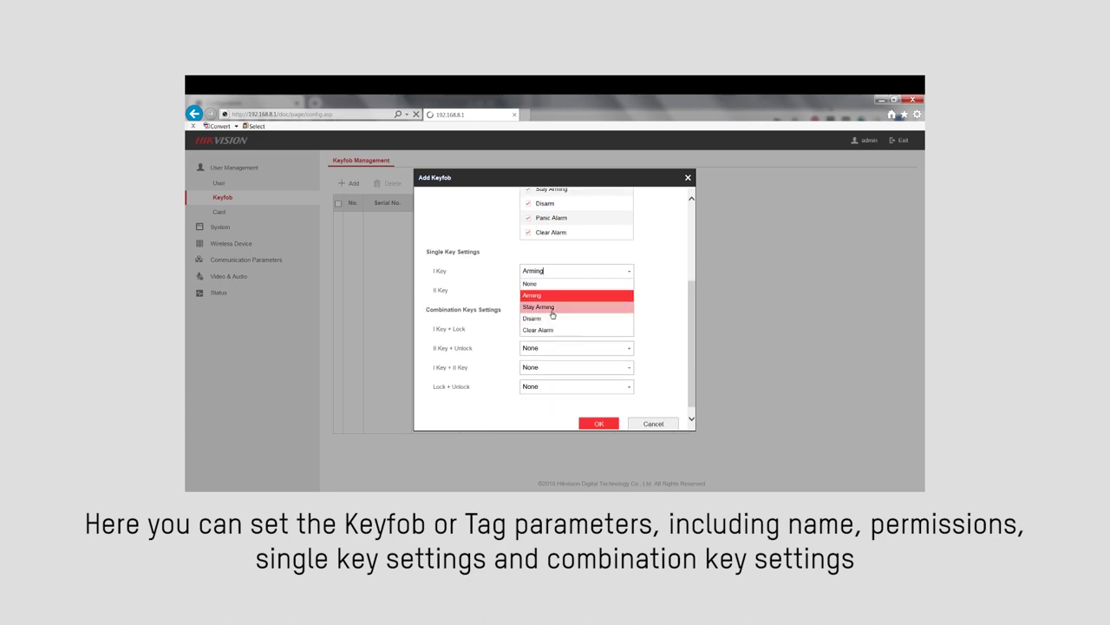
{"action": "left_click", "coordinate": [552, 307]}
{"action": "left_click", "coordinate": [555, 290]}
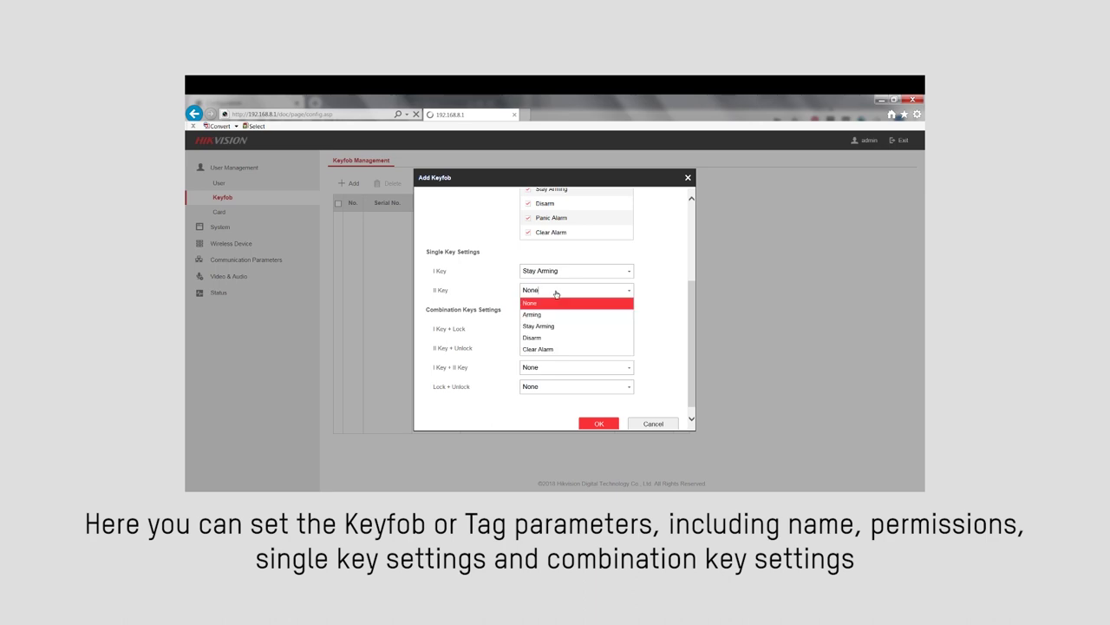
{"action": "left_click", "coordinate": [546, 350]}
{"action": "left_click", "coordinate": [541, 330]}
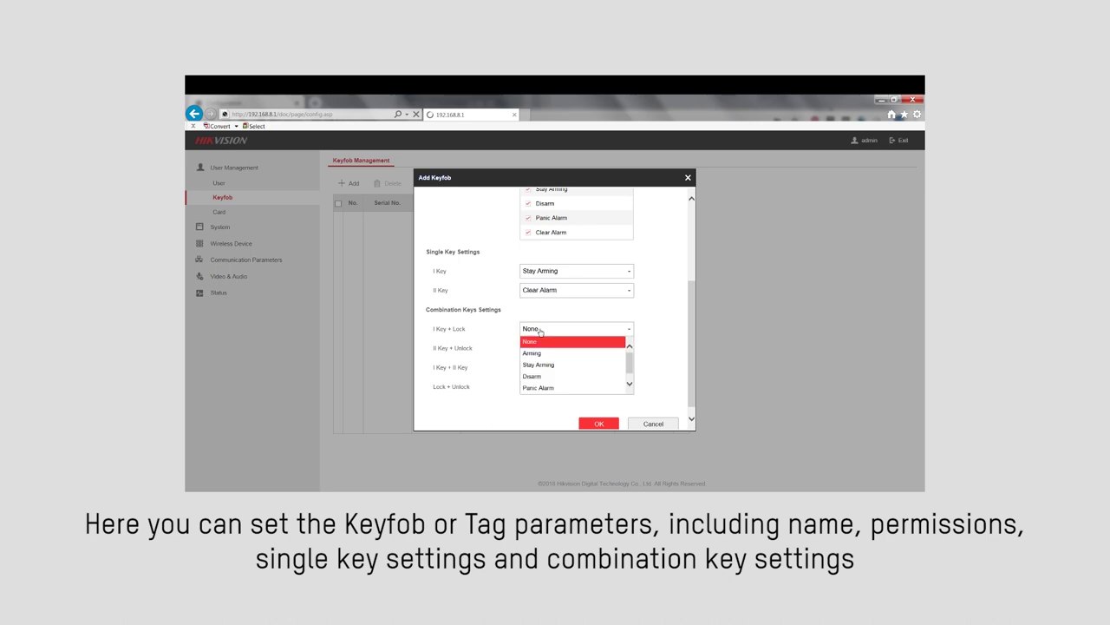
{"action": "left_click", "coordinate": [503, 344]}
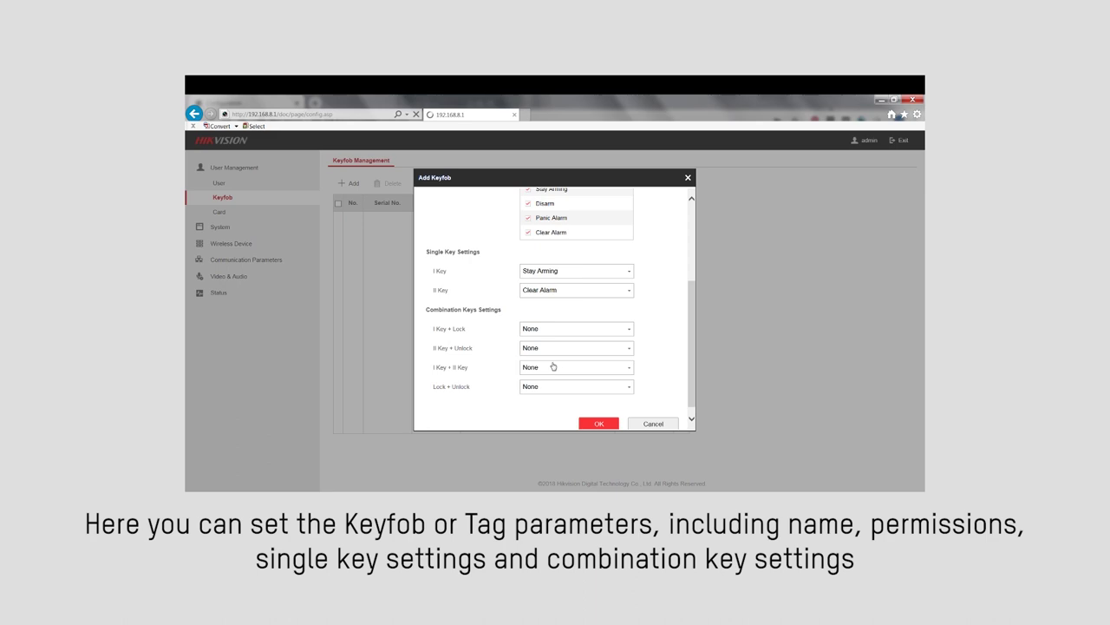
{"action": "left_click", "coordinate": [555, 367]}
{"action": "left_click", "coordinate": [558, 416]}
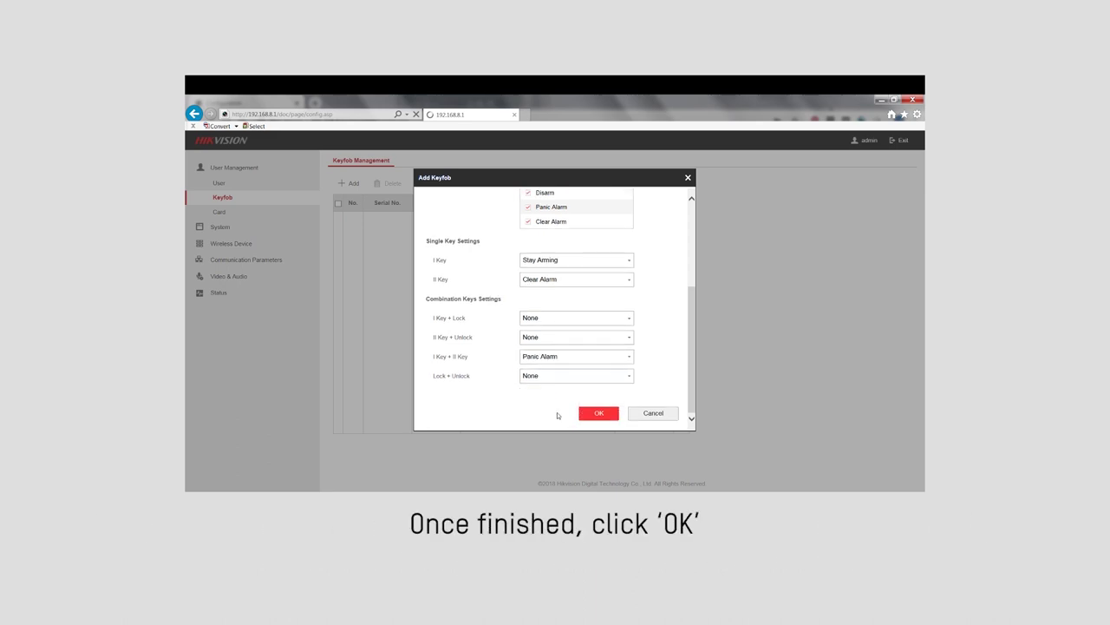
{"action": "left_click", "coordinate": [595, 413]}
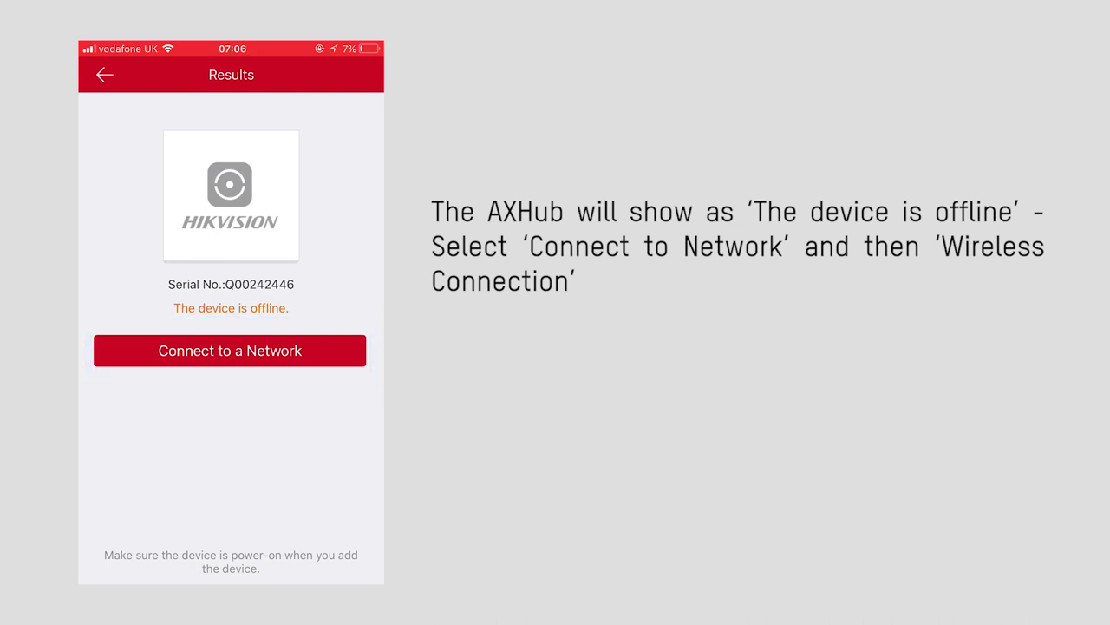
Choose a wireless connection for the offline hub and confirm it is in AP mode.
{"action": "left_click", "coordinate": [230, 350]}
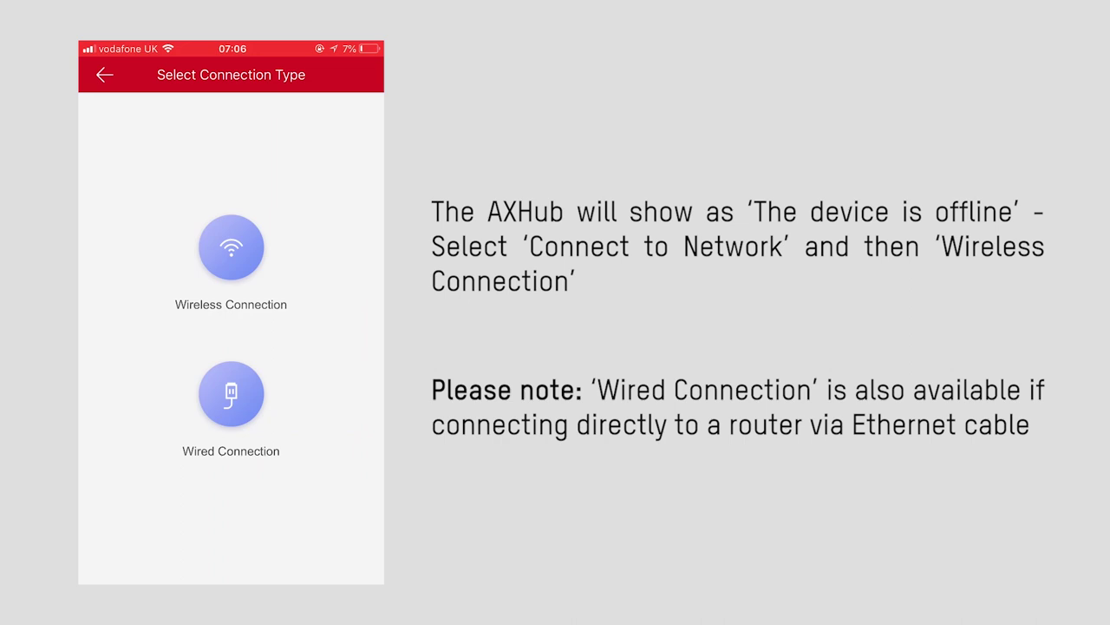
{"action": "left_click", "coordinate": [231, 247]}
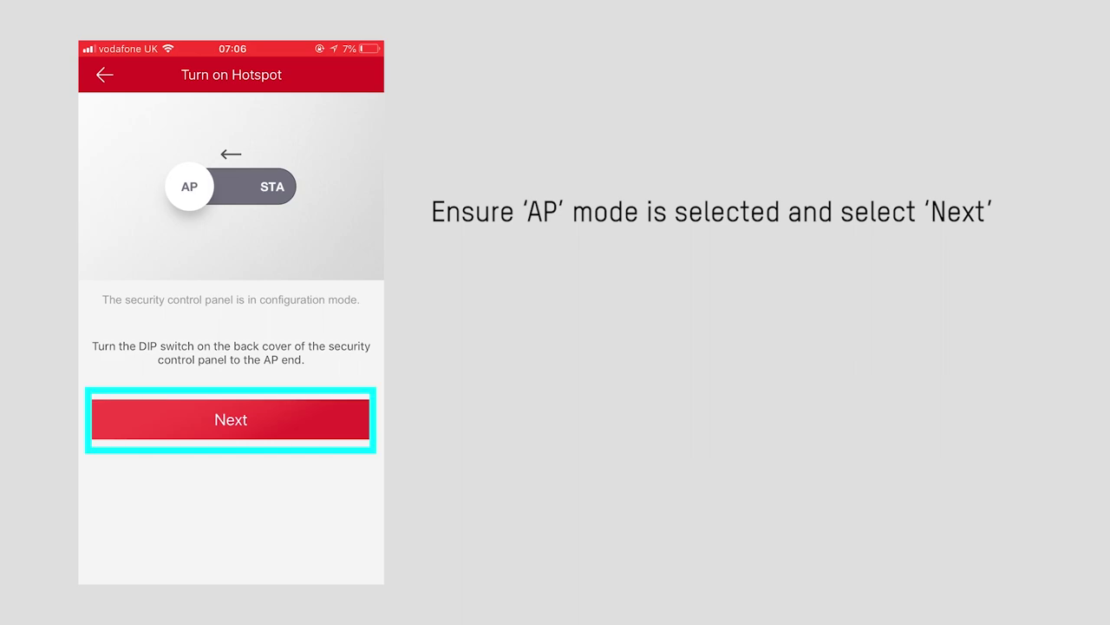
{"action": "left_click", "coordinate": [230, 419]}
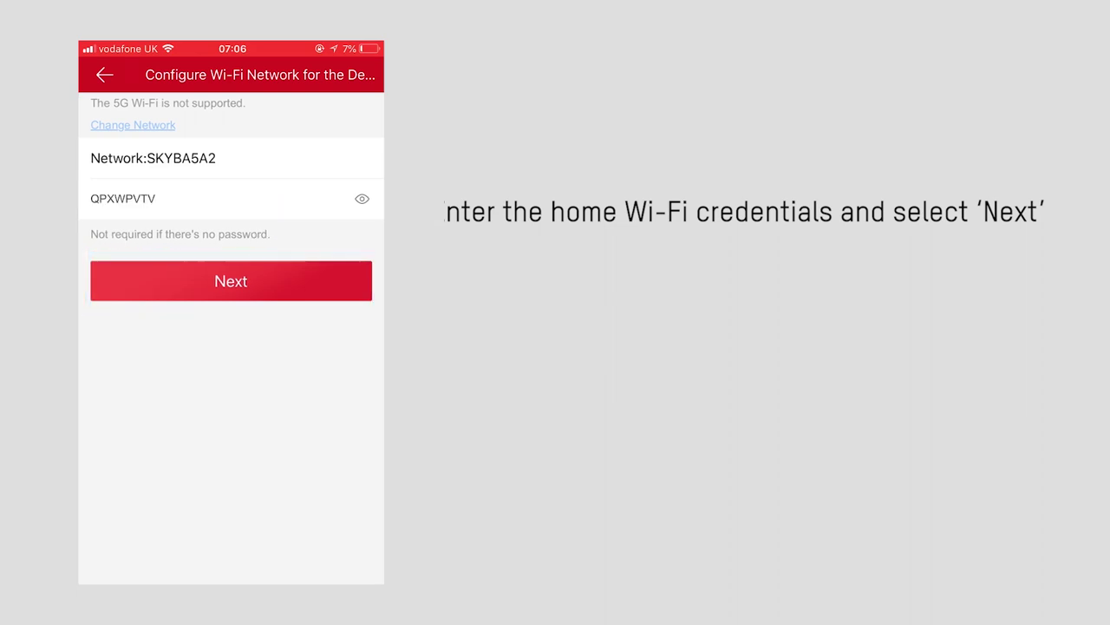
Continue with the home Wi-Fi details and join the phone to the HAP_Q00242446 hotspot.
{"action": "left_click", "coordinate": [231, 281]}
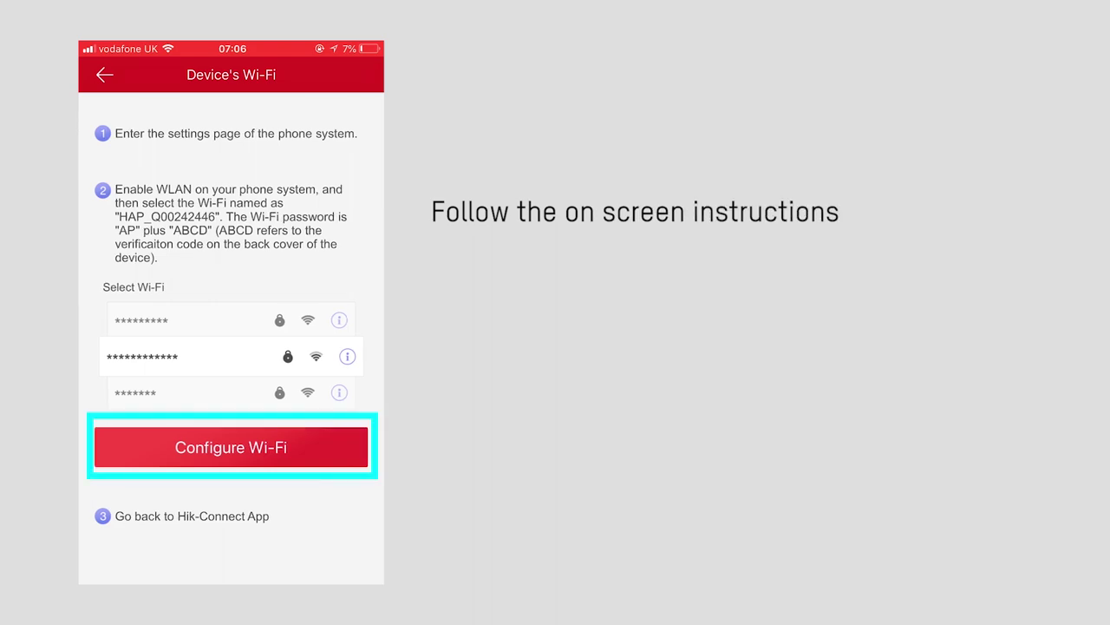
{"action": "left_click", "coordinate": [230, 447]}
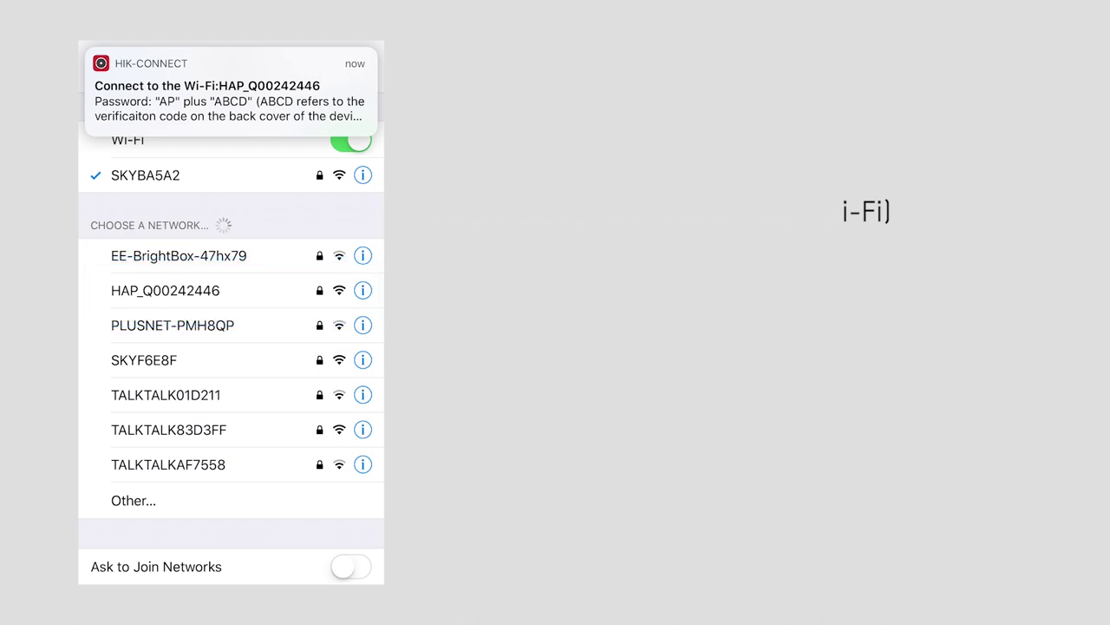
{"action": "left_click", "coordinate": [164, 289]}
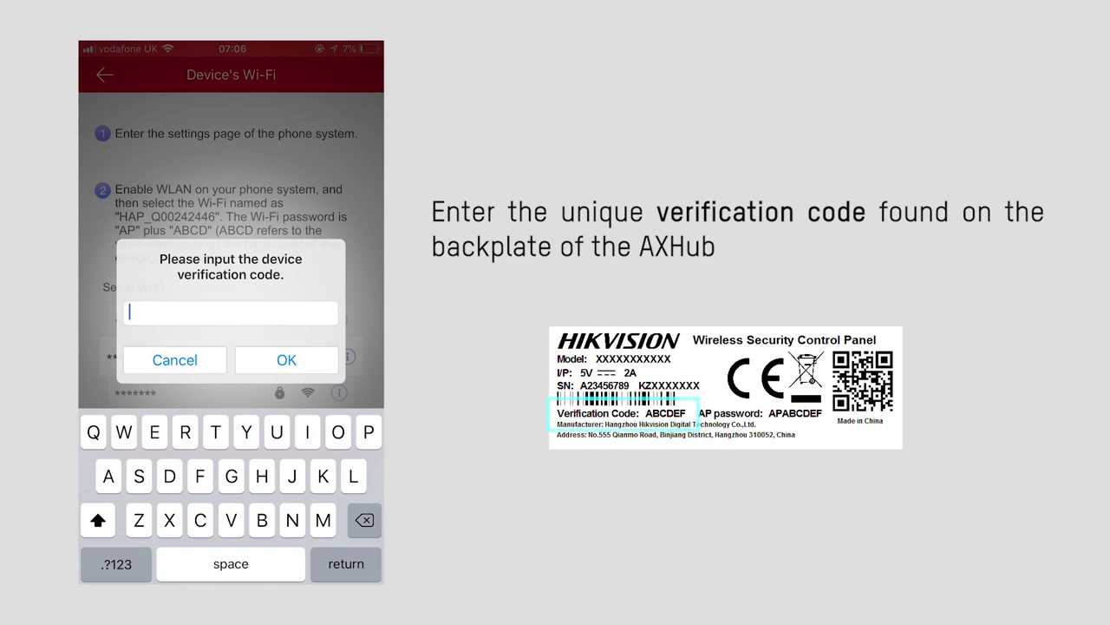
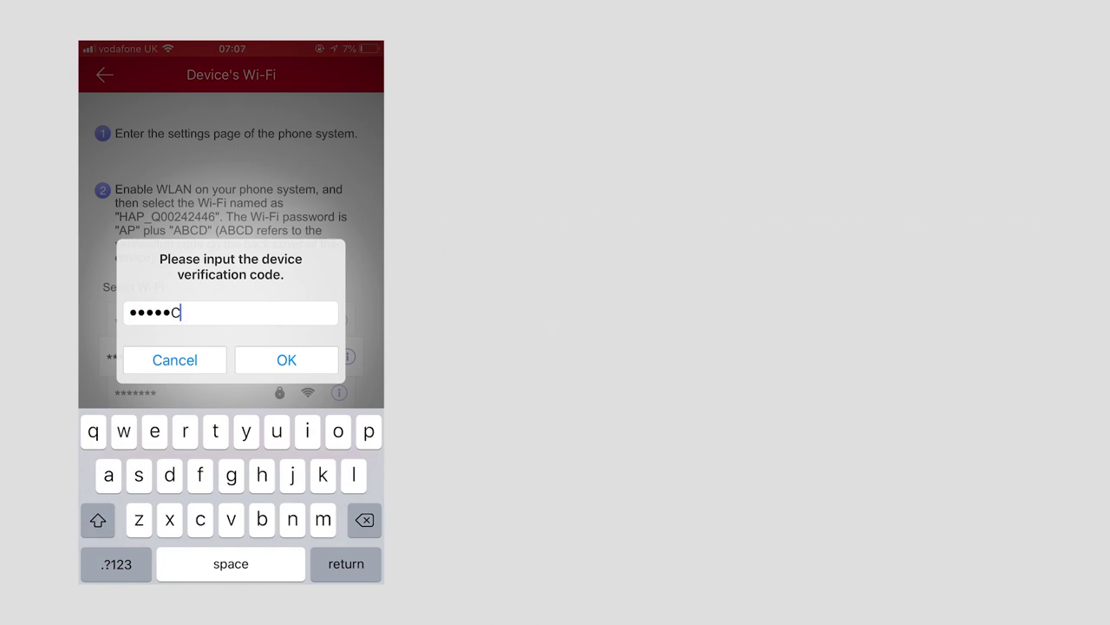
Enter the hub's verification code and confirm the hub is in STA mode.
{"action": "key", "text": "Return"}
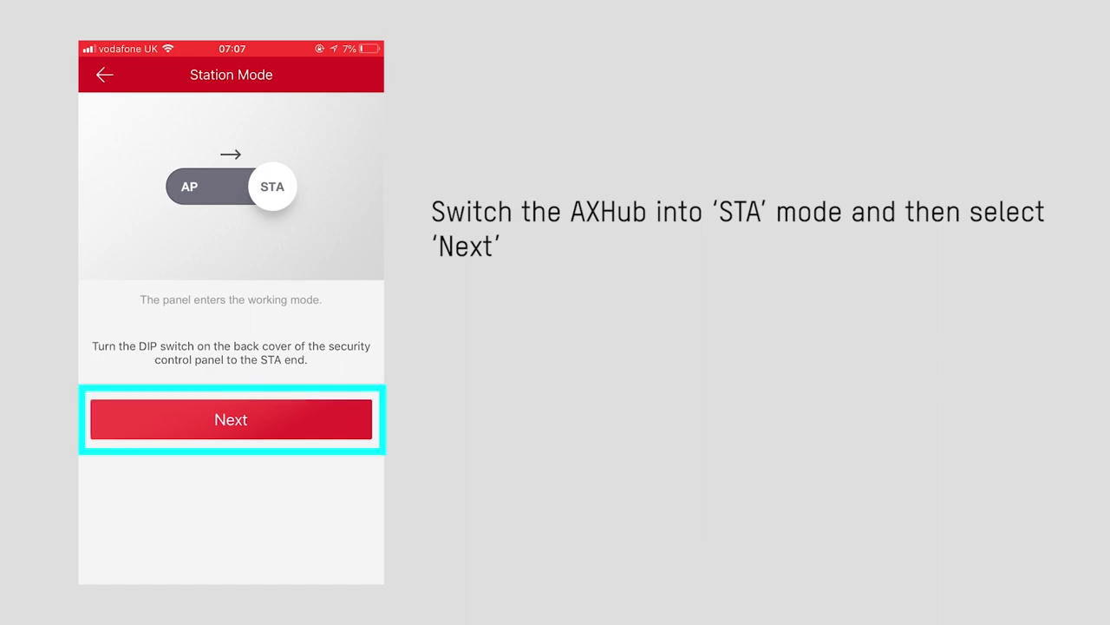
{"action": "left_click", "coordinate": [231, 419]}
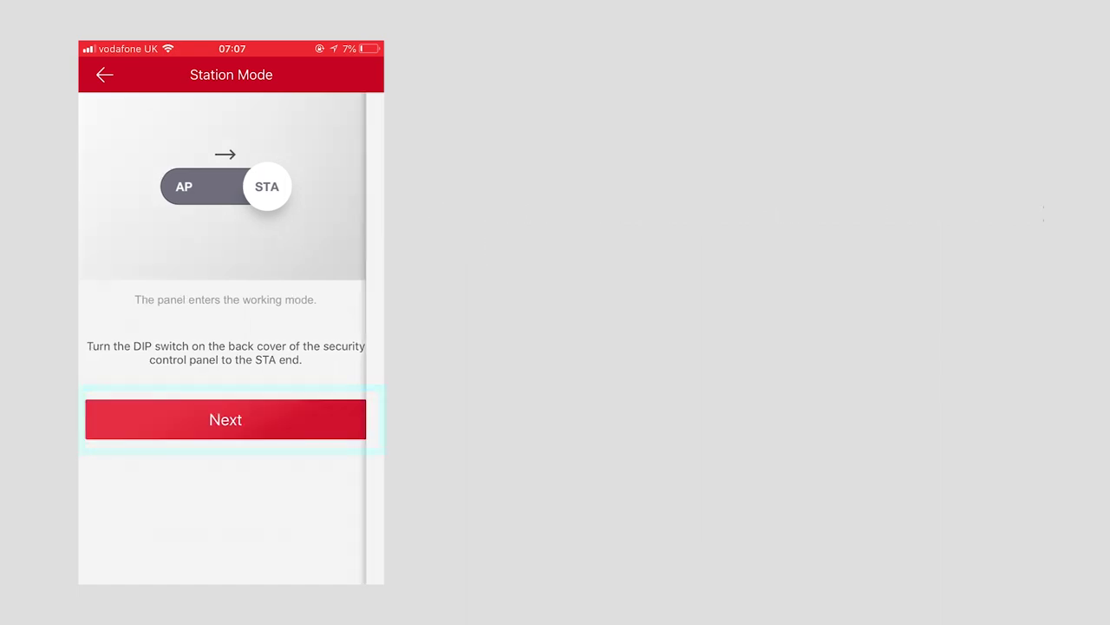
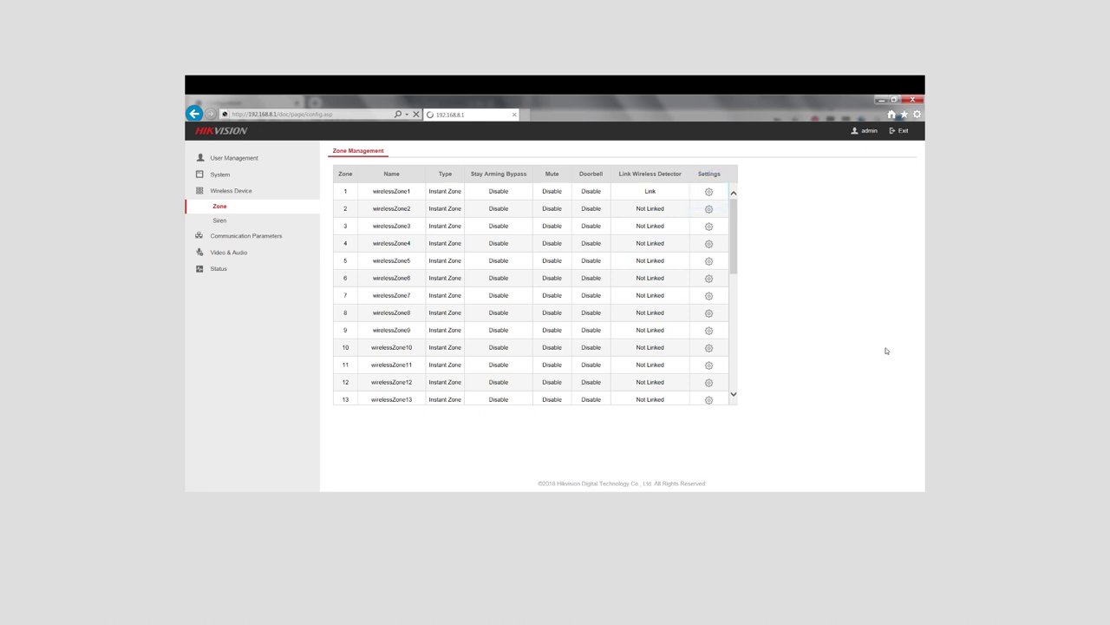
Open zone 1's settings and rename it to Door.
{"action": "left_click", "coordinate": [709, 193]}
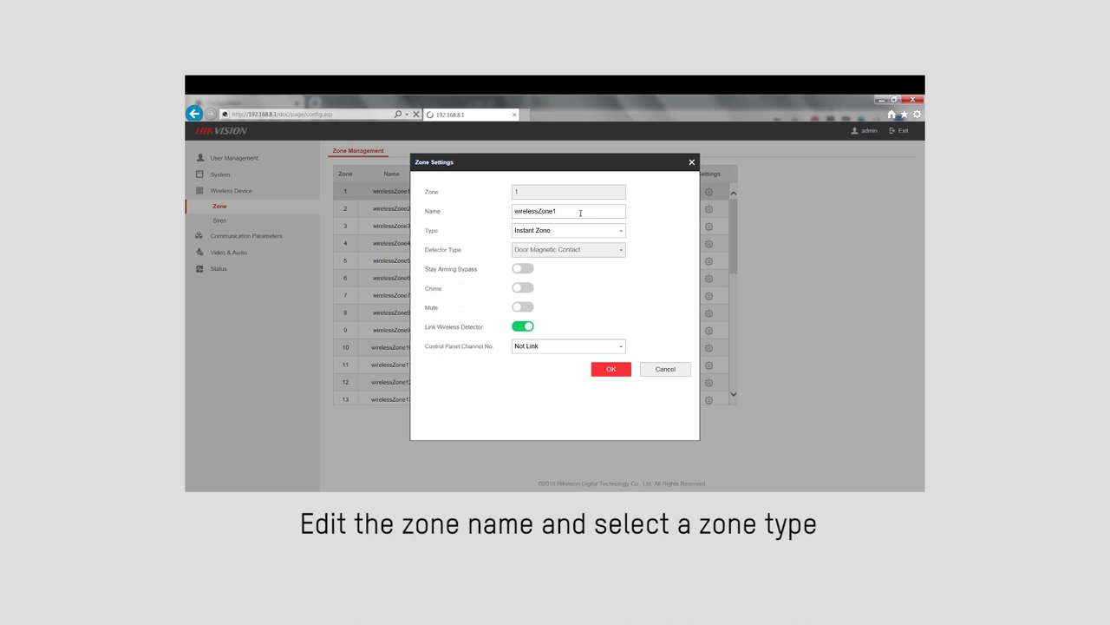
{"action": "left_click_drag", "start_coordinate": [580, 213], "coordinate": [473, 218]}
{"action": "type", "text": "Door"}
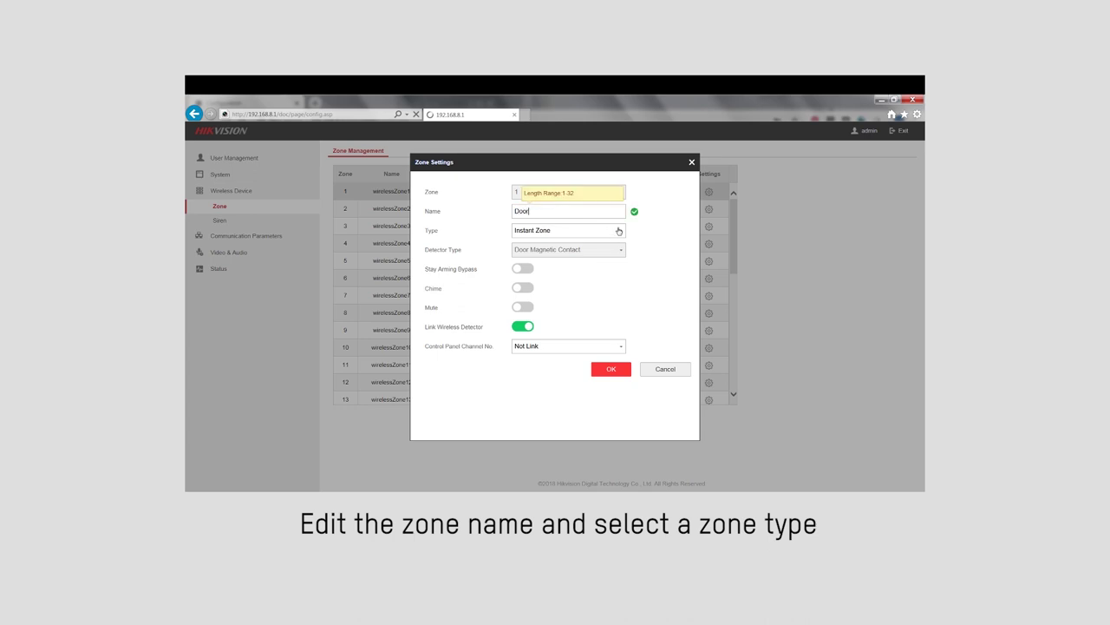
Set the zone type to Delayed Zone with Delay 1.
{"action": "left_click", "coordinate": [619, 231]}
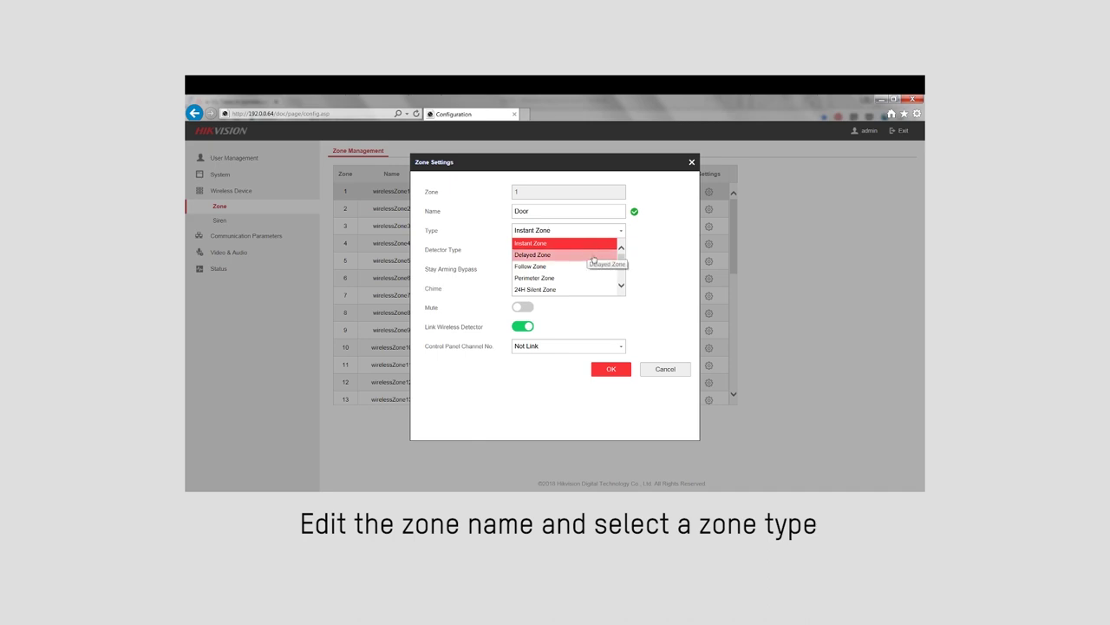
{"action": "scroll", "coordinate": [588, 253], "scroll_direction": "down", "scroll_amount": 1}
{"action": "scroll", "coordinate": [588, 257], "scroll_direction": "down", "scroll_amount": 2}
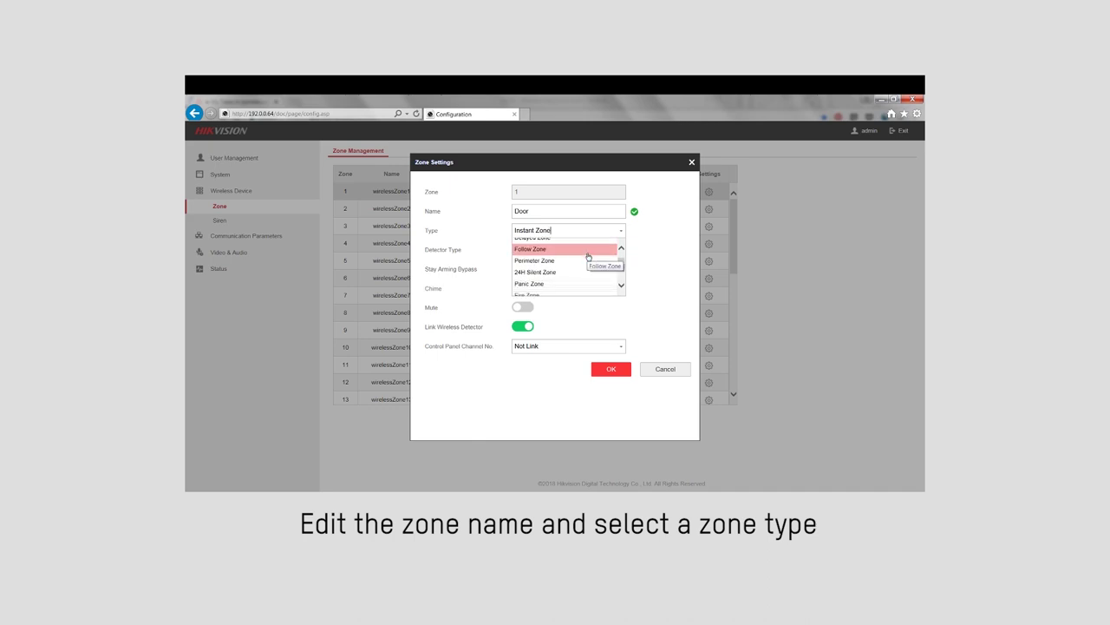
{"action": "scroll", "coordinate": [588, 257], "scroll_direction": "down", "scroll_amount": 3}
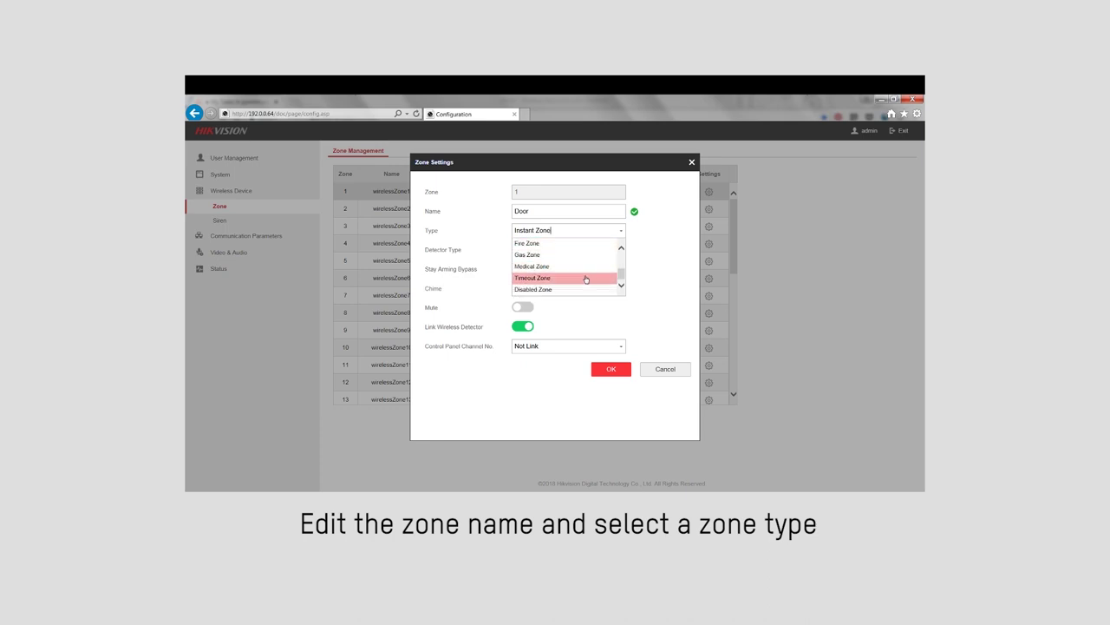
{"action": "scroll", "coordinate": [589, 277], "scroll_direction": "up", "scroll_amount": 5}
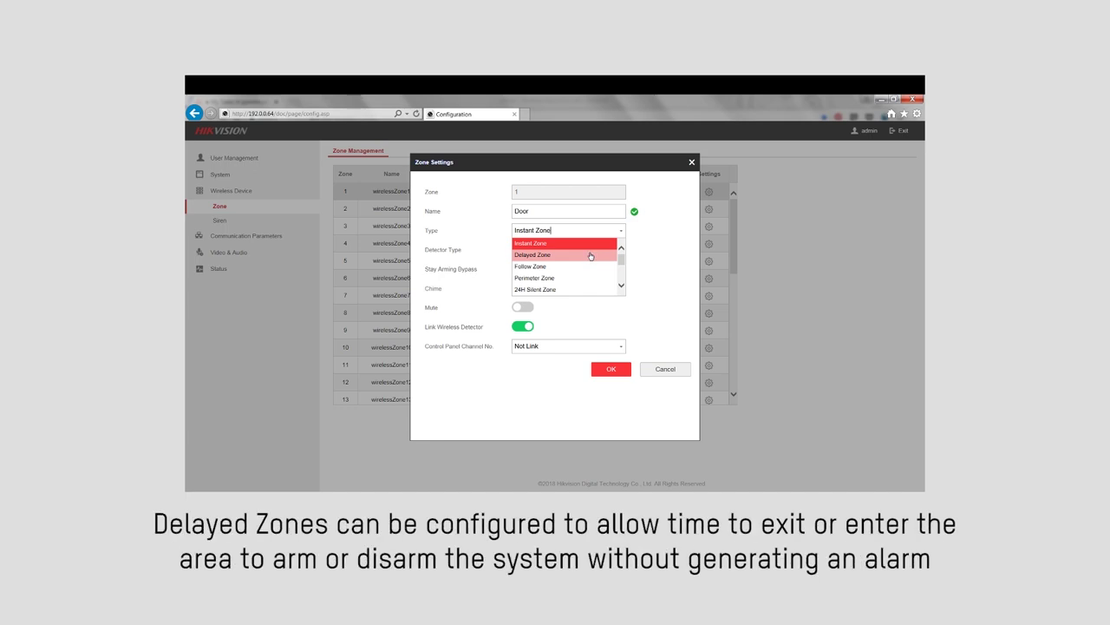
{"action": "left_click", "coordinate": [590, 256]}
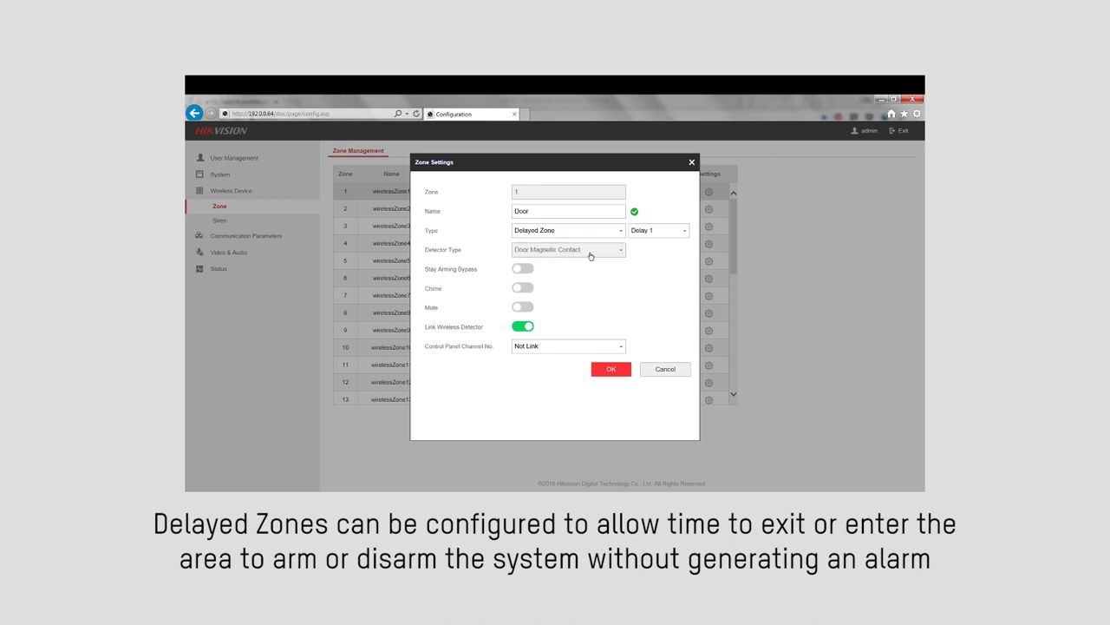
{"action": "left_click", "coordinate": [675, 231]}
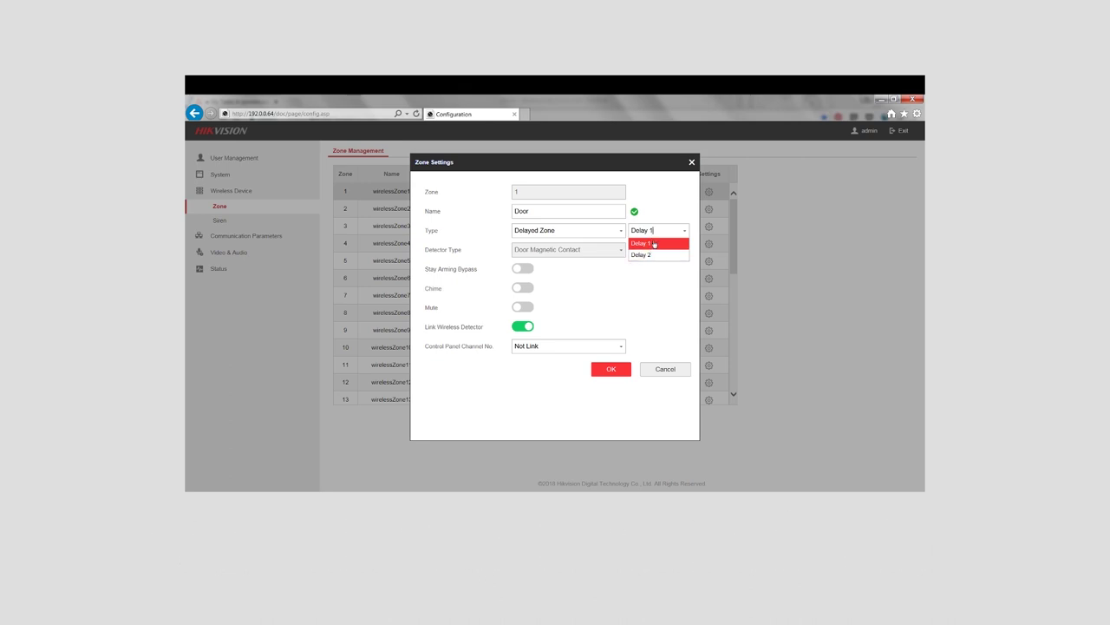
{"action": "left_click", "coordinate": [656, 242]}
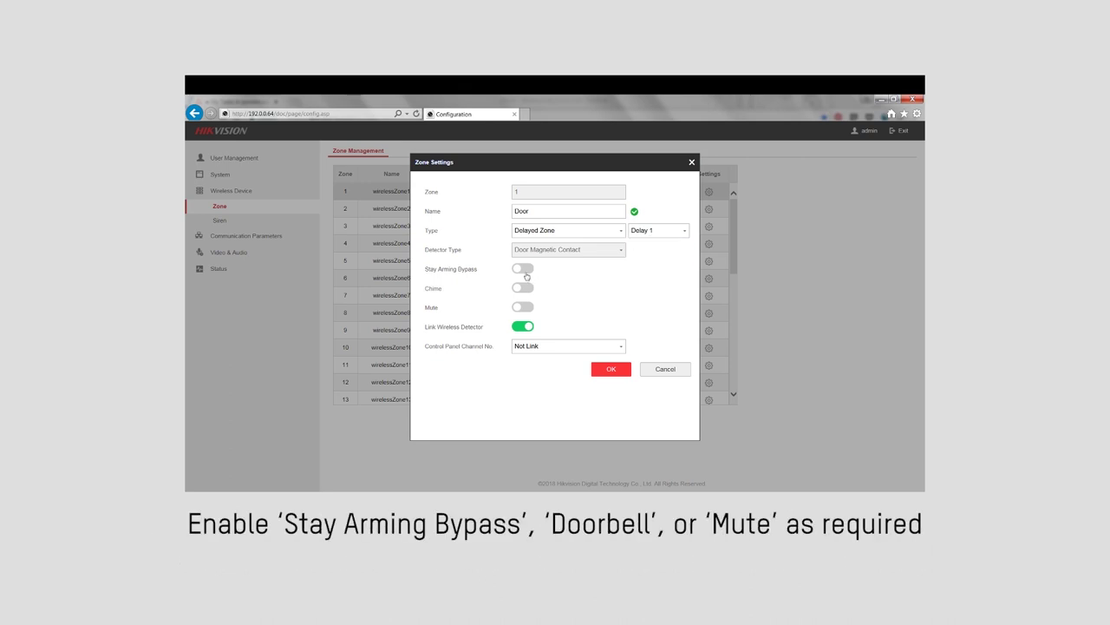
Turn on the Door zone's chime with Single Tone ringtone, leaving stay arming bypass and mute off.
{"action": "left_click", "coordinate": [525, 269]}
{"action": "left_click", "coordinate": [524, 269]}
{"action": "left_click", "coordinate": [523, 289]}
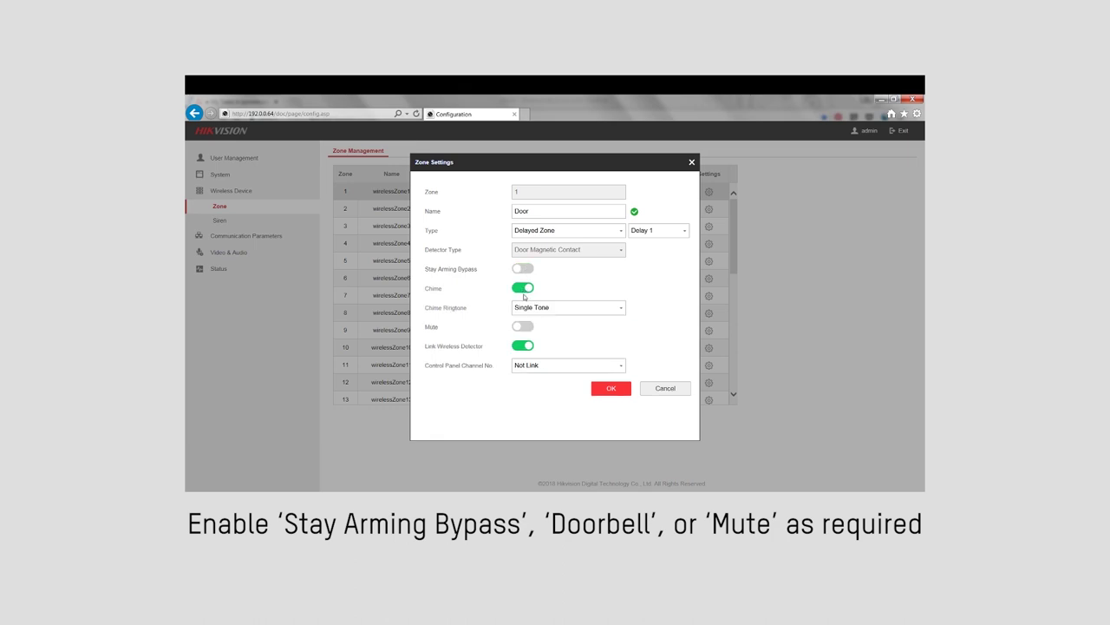
{"action": "left_click", "coordinate": [610, 308]}
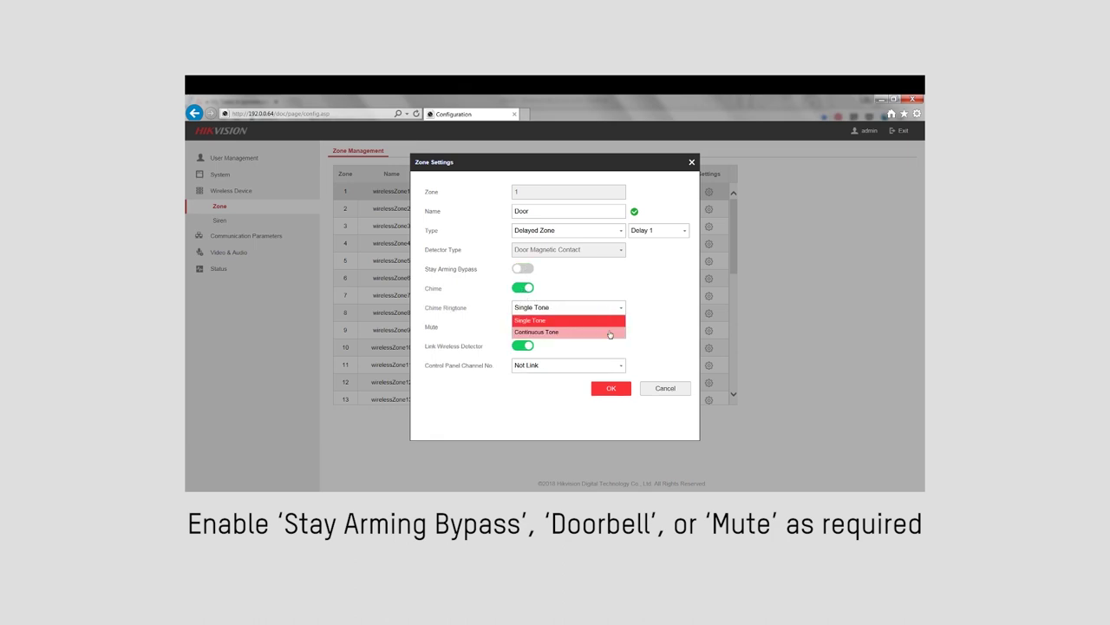
{"action": "left_click", "coordinate": [609, 318]}
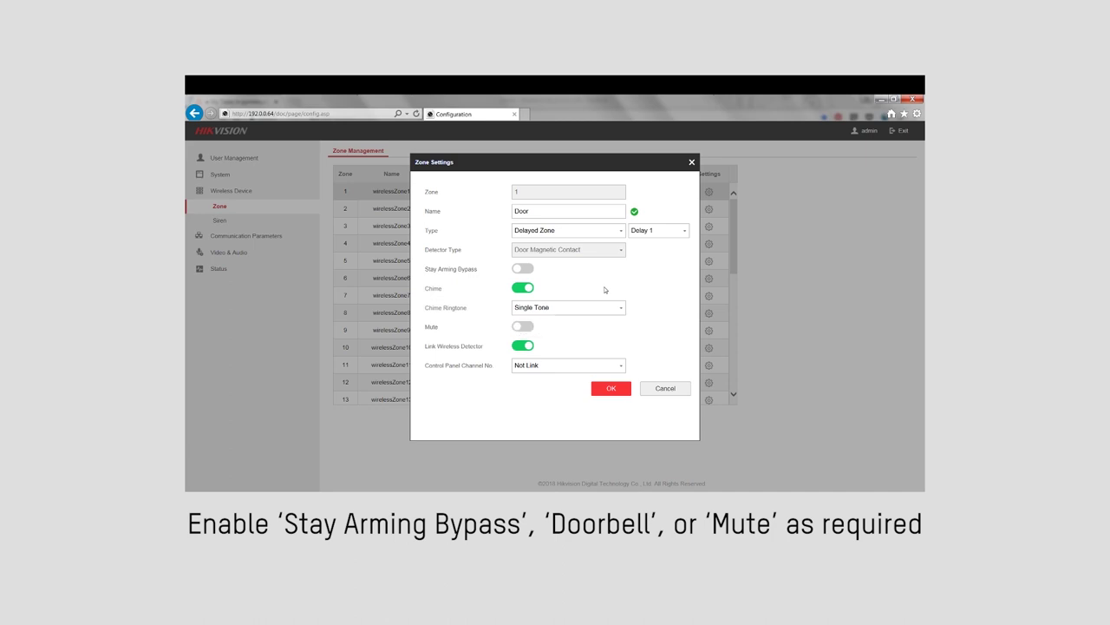
{"action": "left_click", "coordinate": [527, 328]}
{"action": "left_click", "coordinate": [526, 329]}
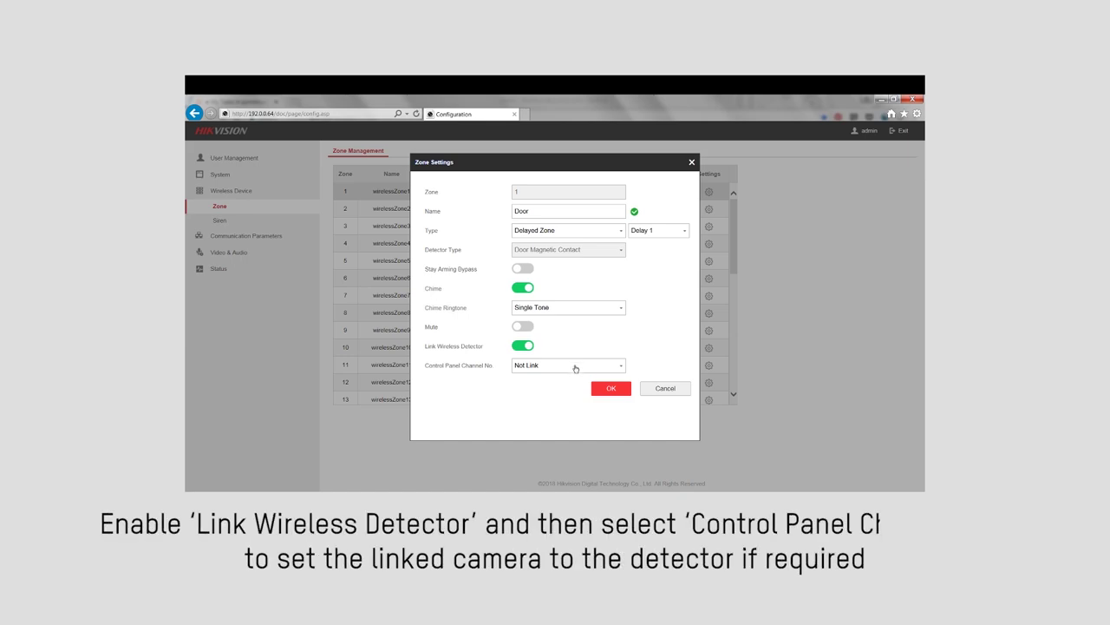
Set Control Panel Channel No. to 1 and save the Door zone.
{"action": "left_click", "coordinate": [575, 369]}
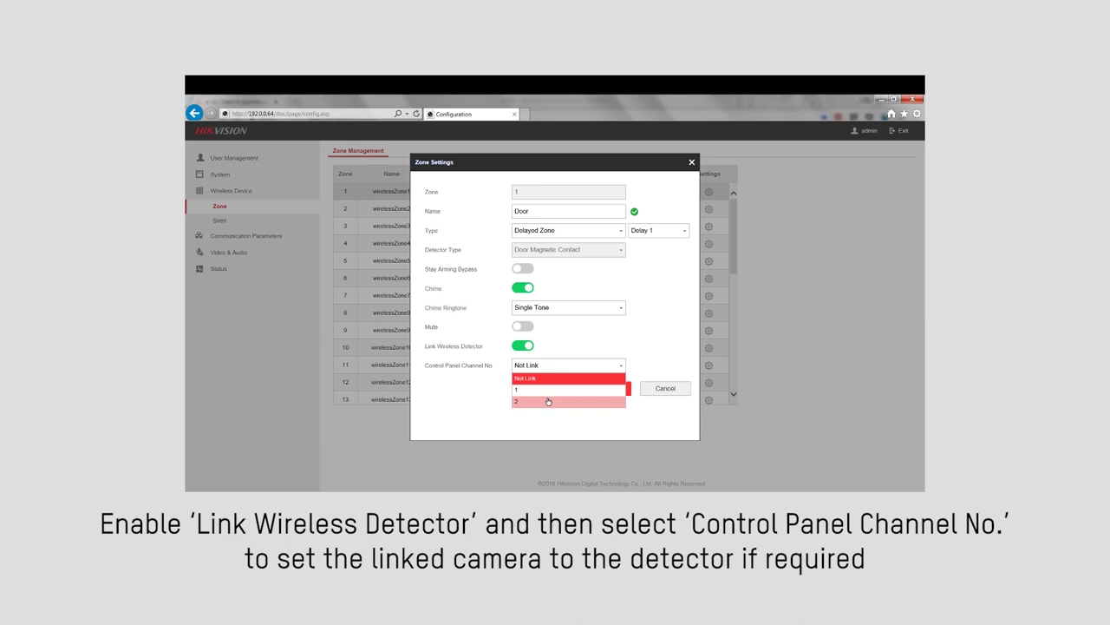
{"action": "left_click", "coordinate": [549, 392]}
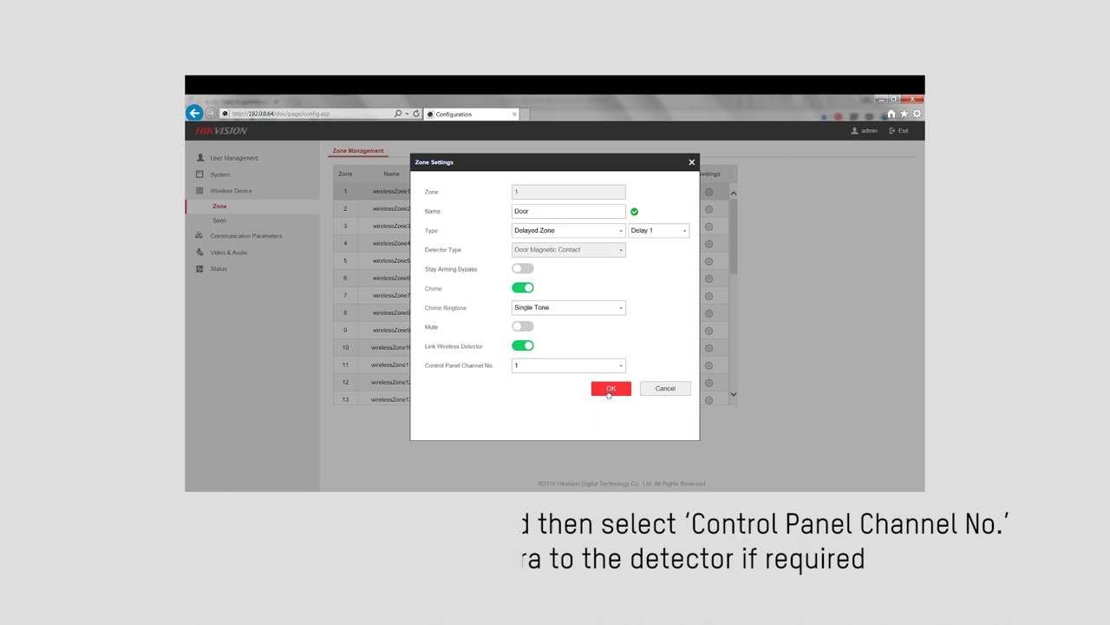
{"action": "left_click", "coordinate": [610, 392]}
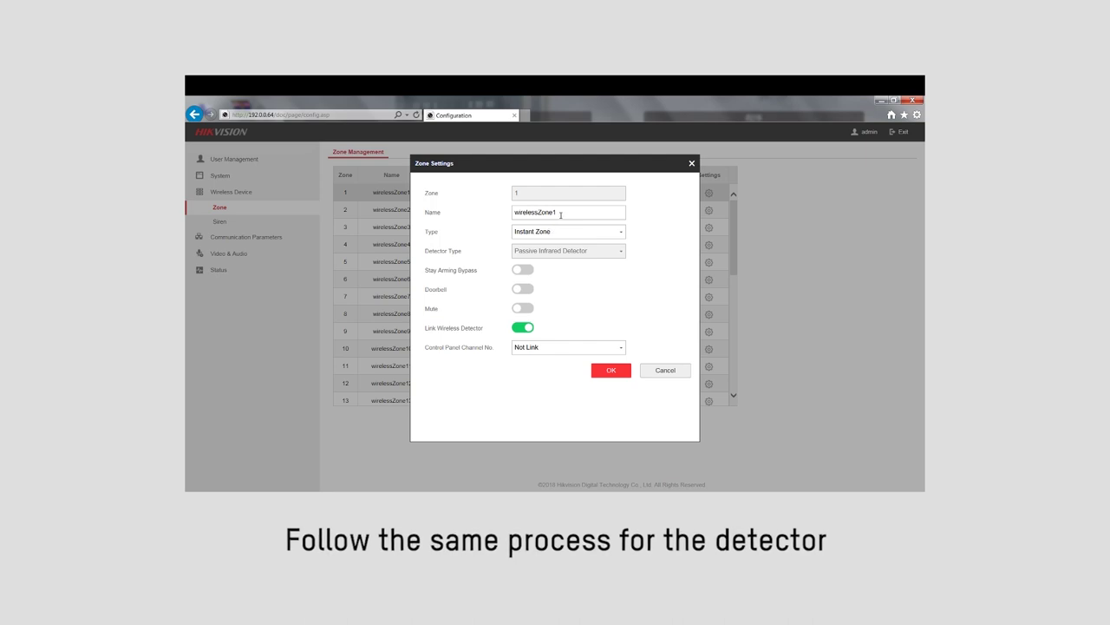
Rename the detector zone to Bedroom PIR, link it to camera channel 1, and save.
{"action": "double_click", "coordinate": [560, 215]}
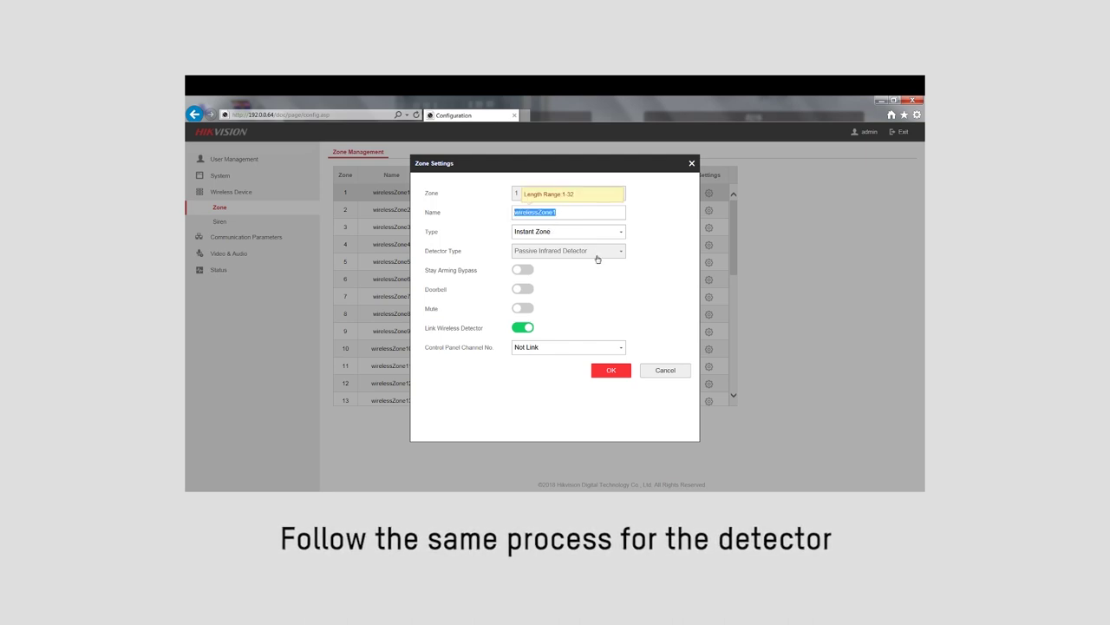
{"action": "type", "text": "Bedroom PIR"}
{"action": "left_click", "coordinate": [545, 347]}
{"action": "left_click", "coordinate": [535, 371]}
{"action": "left_click", "coordinate": [612, 371]}
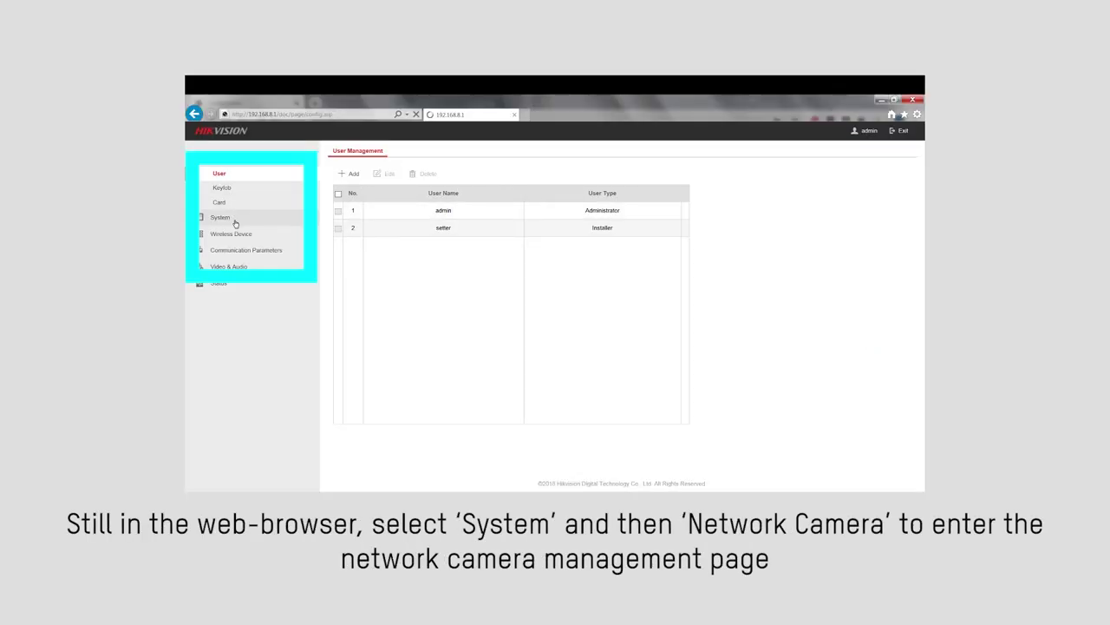
Go to System > Network Camera and start adding a new camera.
{"action": "left_click", "coordinate": [235, 219]}
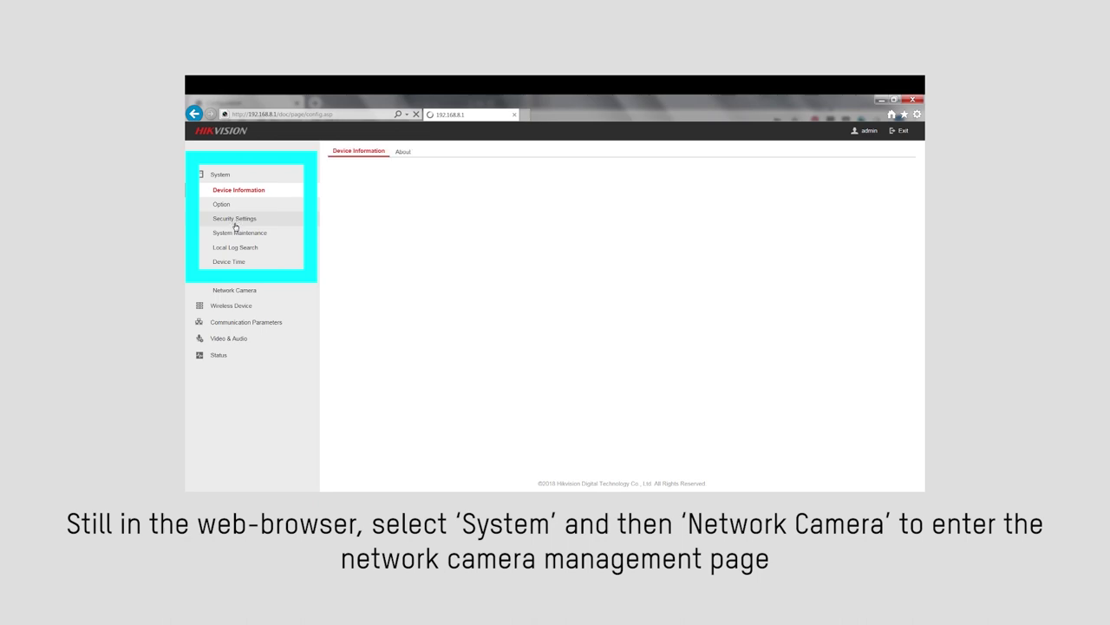
{"action": "left_click", "coordinate": [255, 291]}
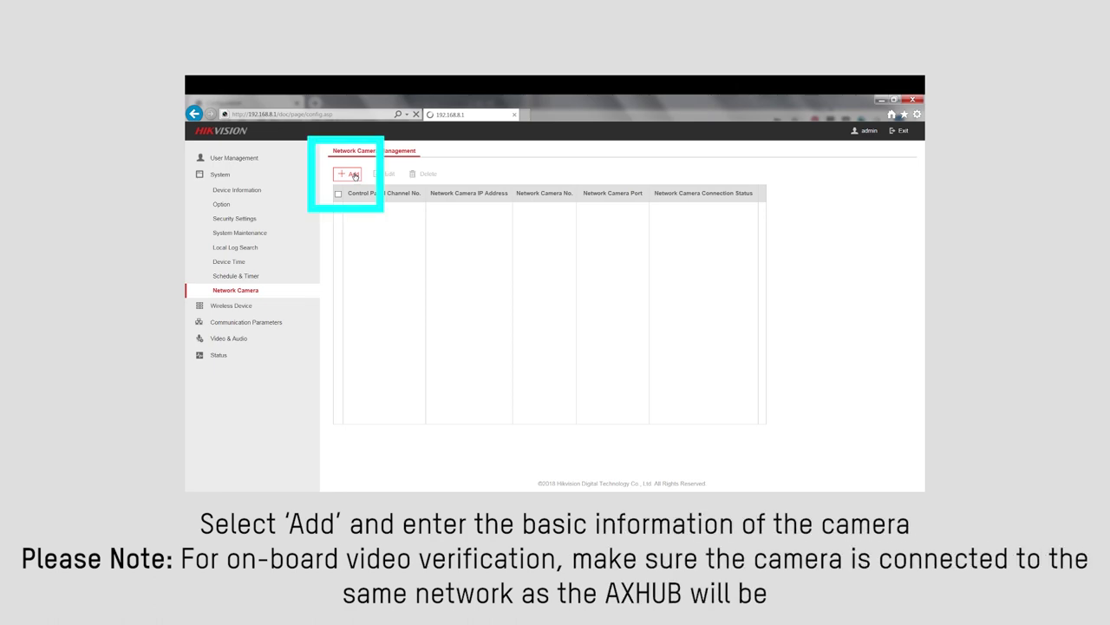
{"action": "left_click", "coordinate": [354, 174]}
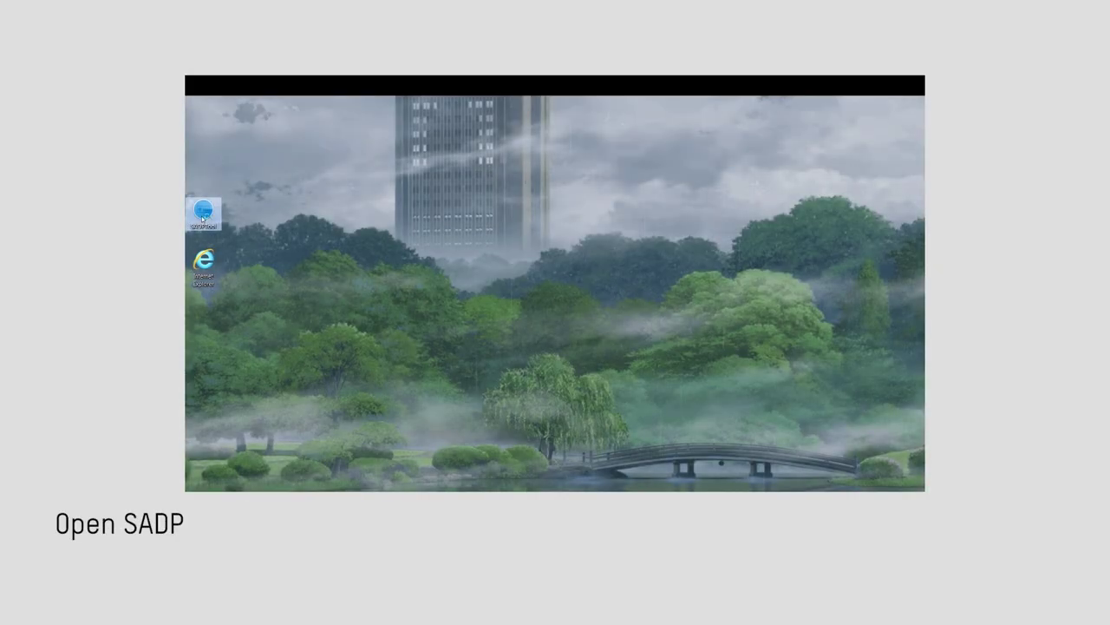
Launch SADP, widen the serial number column, and select device 003 to see its network details.
{"action": "double_click", "coordinate": [203, 213]}
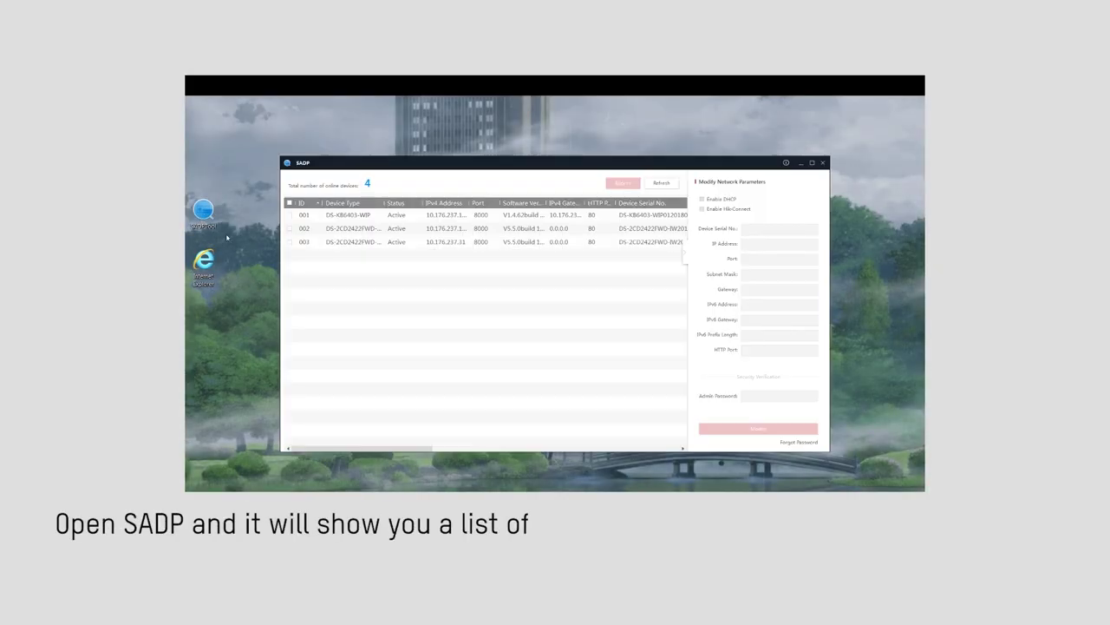
{"action": "left_click", "coordinate": [291, 256]}
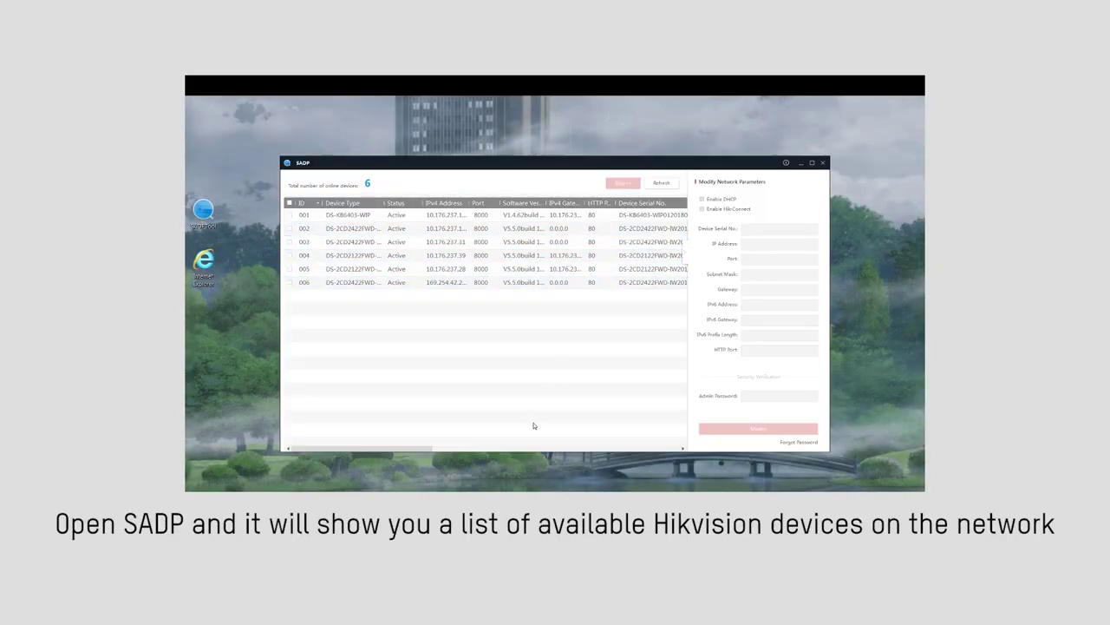
{"action": "left_click_drag", "start_coordinate": [421, 450], "coordinate": [531, 481]}
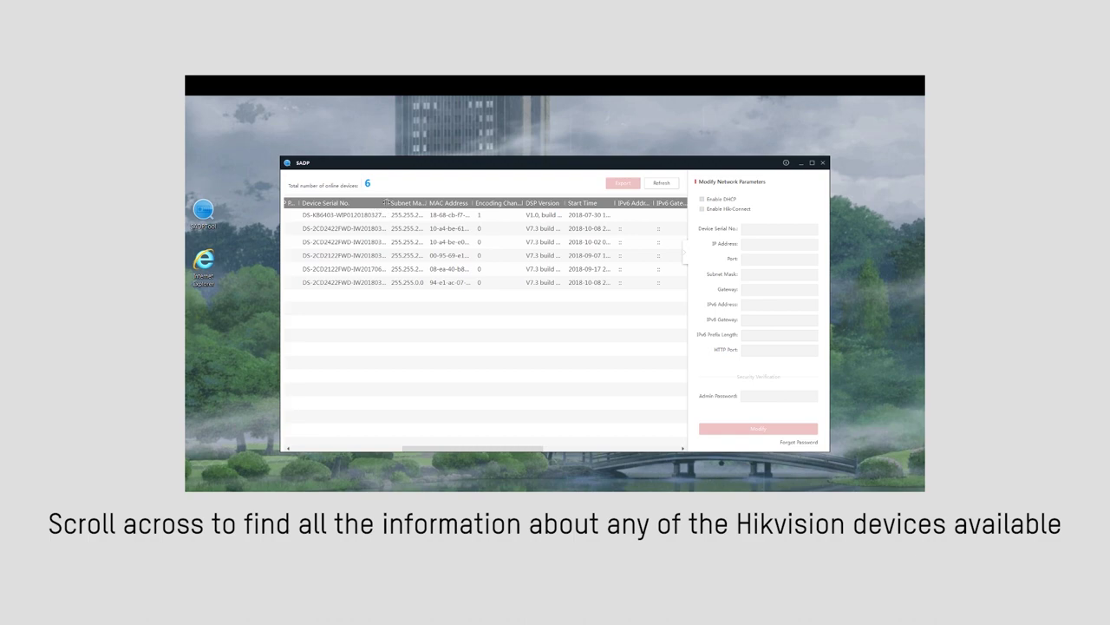
{"action": "left_click_drag", "start_coordinate": [385, 202], "coordinate": [469, 203]}
{"action": "left_click", "coordinate": [434, 242]}
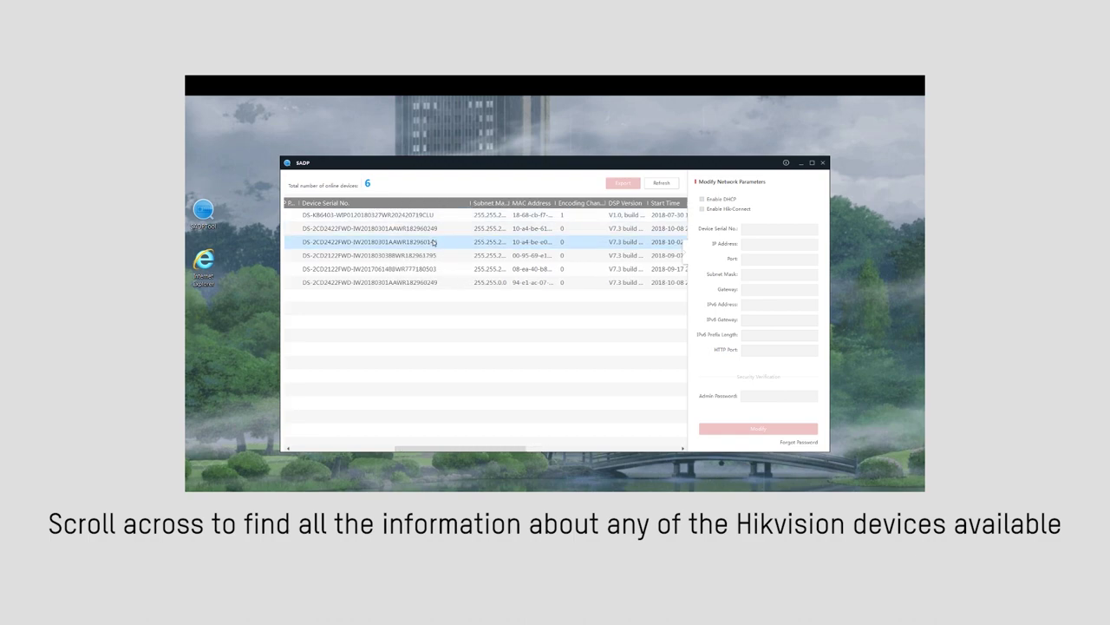
{"action": "left_click_drag", "start_coordinate": [488, 451], "coordinate": [384, 444]}
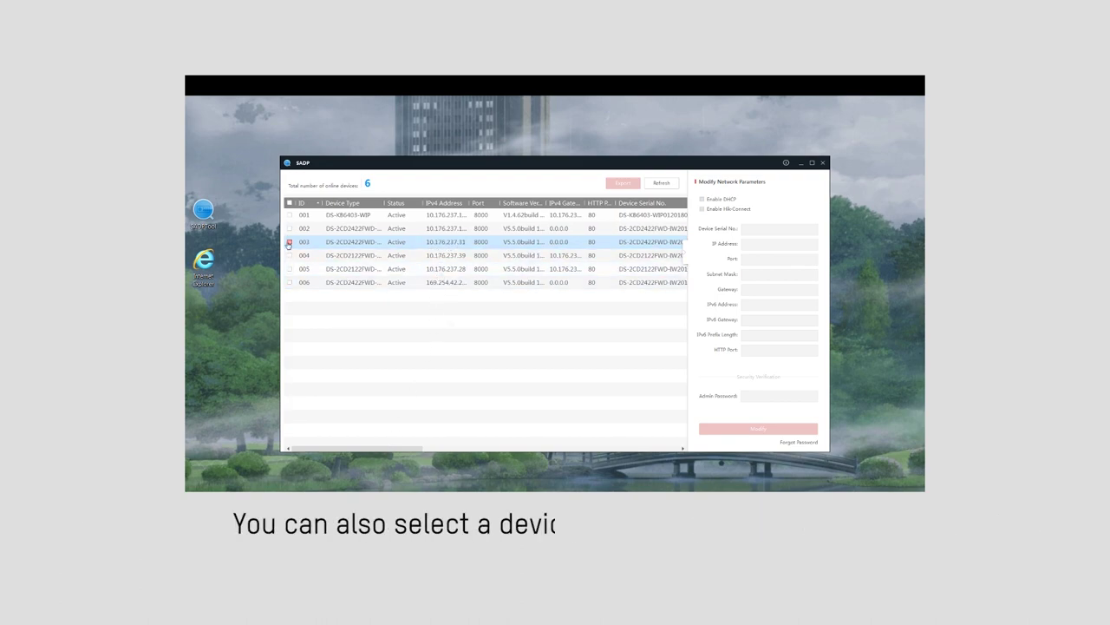
{"action": "left_click", "coordinate": [432, 246]}
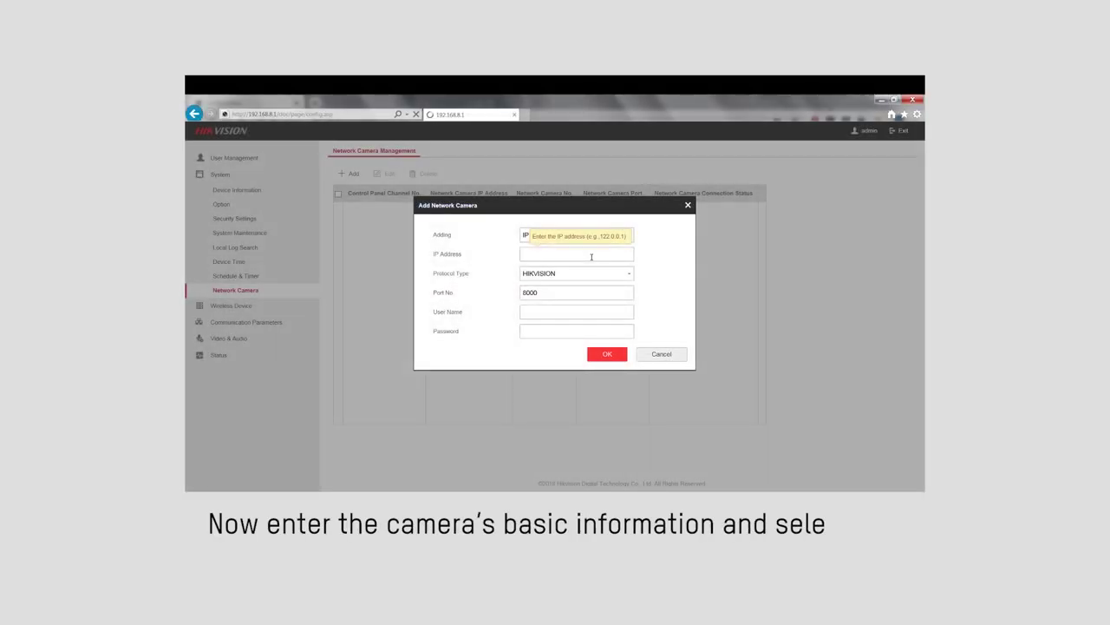
Enter camera IP 10.176.237.122 and keep HIKVISION as the protocol type.
{"action": "type", "text": "10.176.2"}
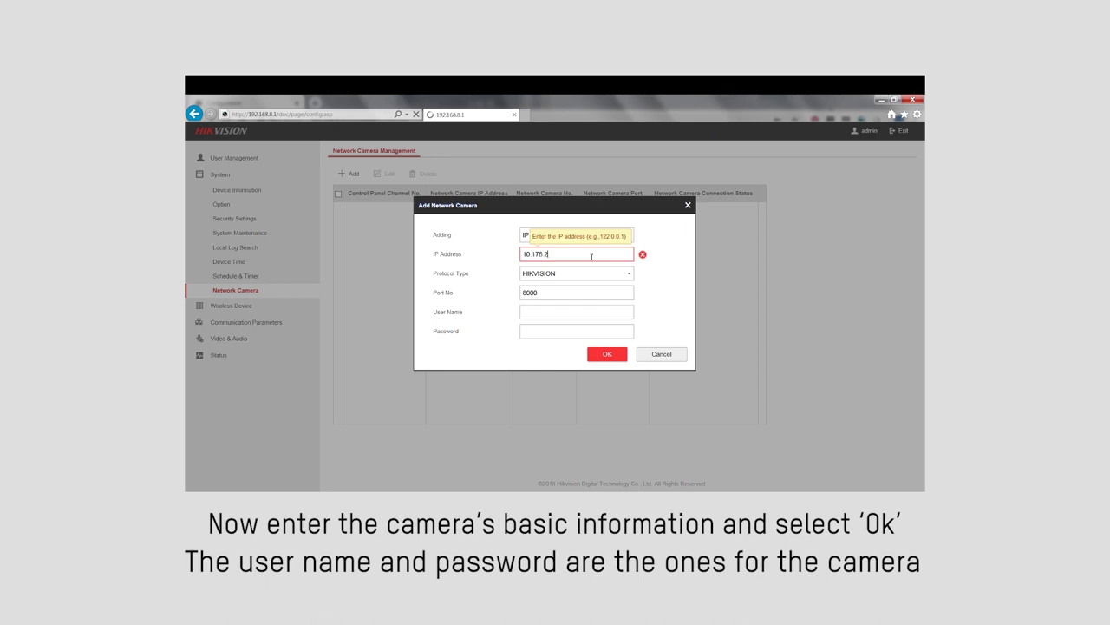
{"action": "type", "text": "37.122"}
{"action": "left_click", "coordinate": [594, 275]}
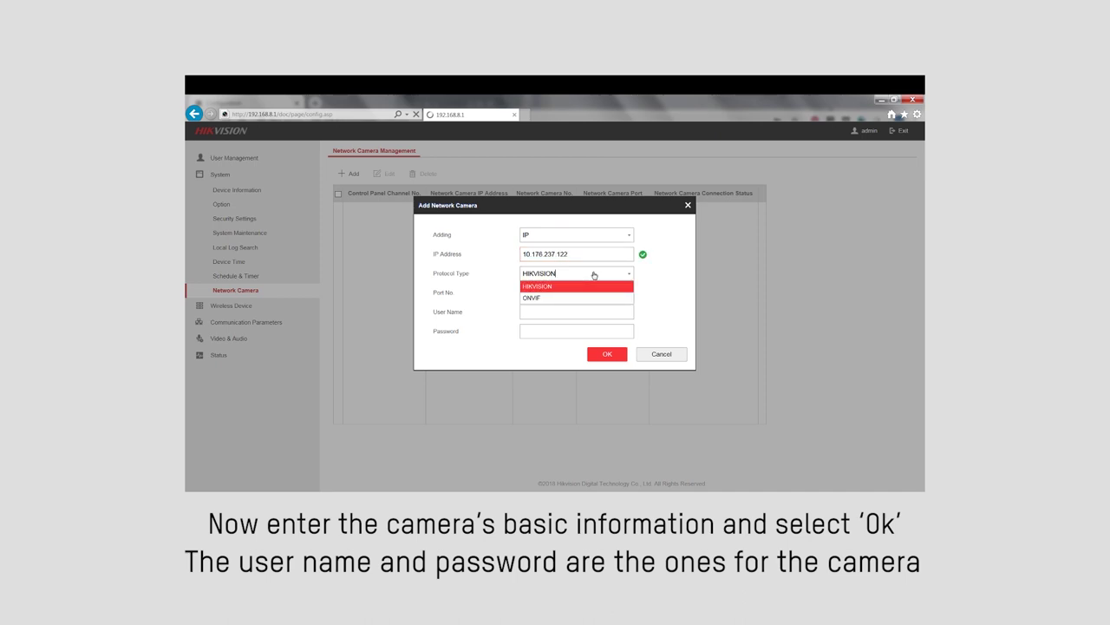
{"action": "left_click", "coordinate": [576, 288]}
Fill in the camera's user name and password and confirm adding it.
{"action": "left_click", "coordinate": [563, 310]}
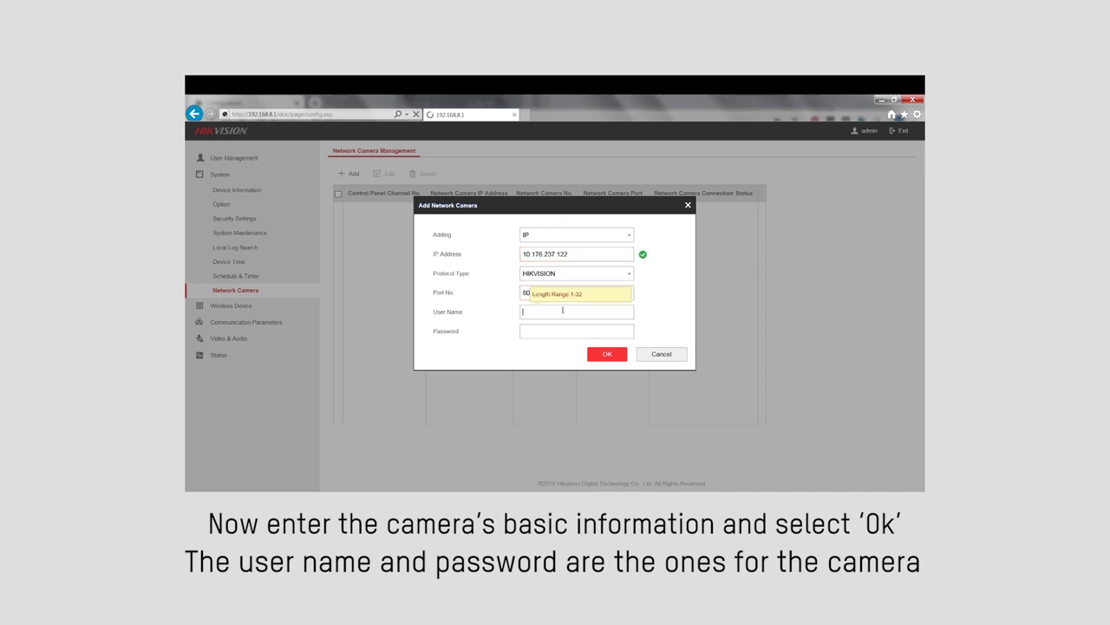
{"action": "type", "text": "ad"}
{"action": "key", "text": "Tab"}
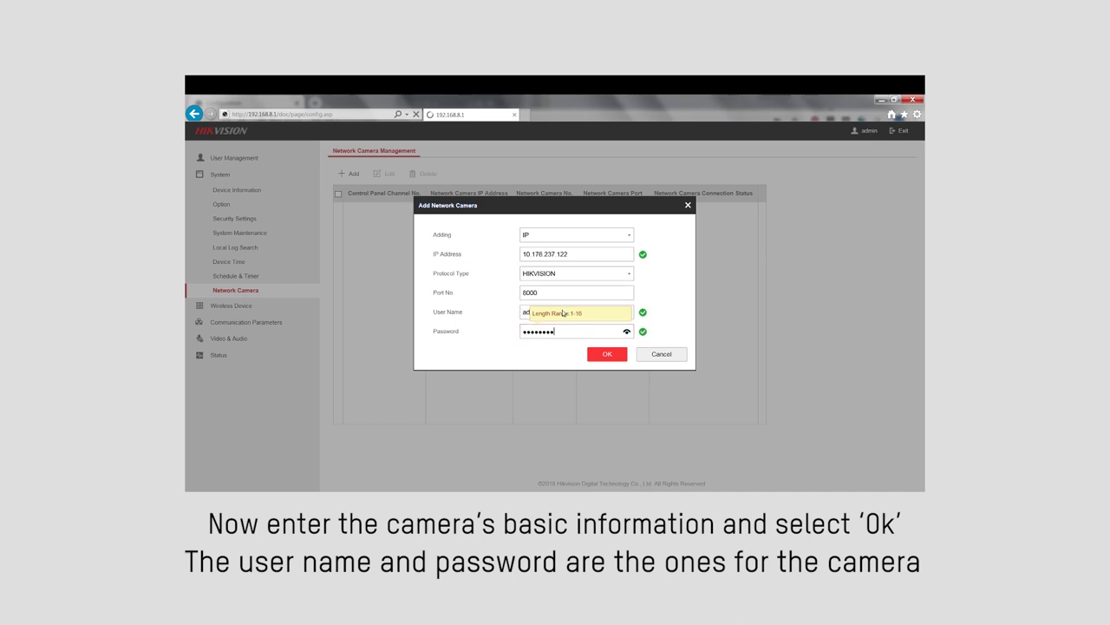
{"action": "left_click", "coordinate": [609, 354]}
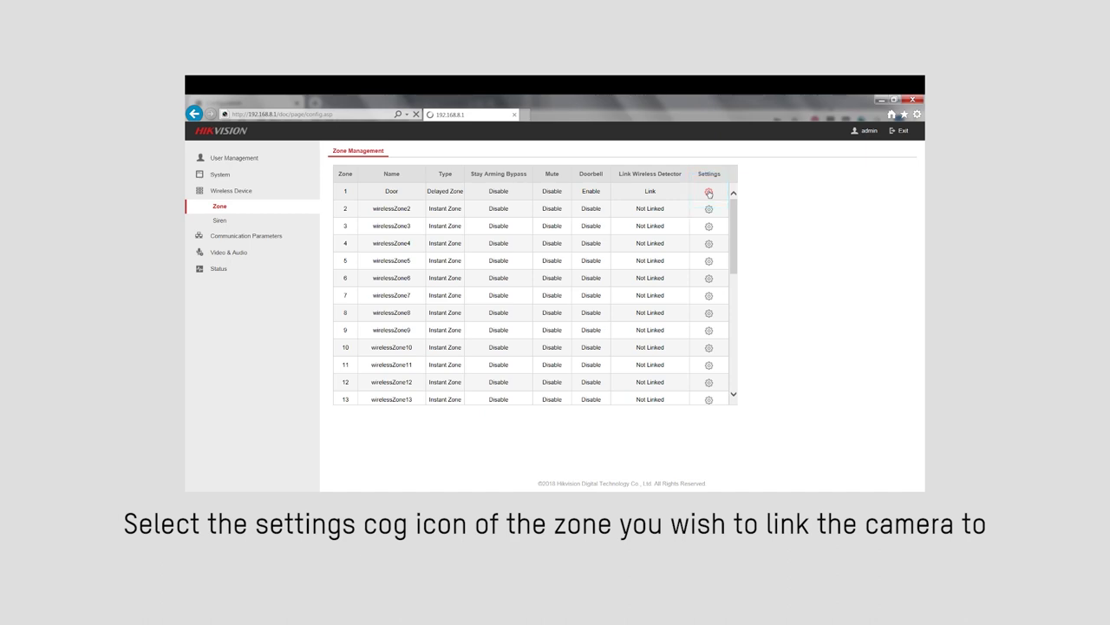
Set the Door zone's Control Panel Channel No. to 1.
{"action": "left_click", "coordinate": [709, 192]}
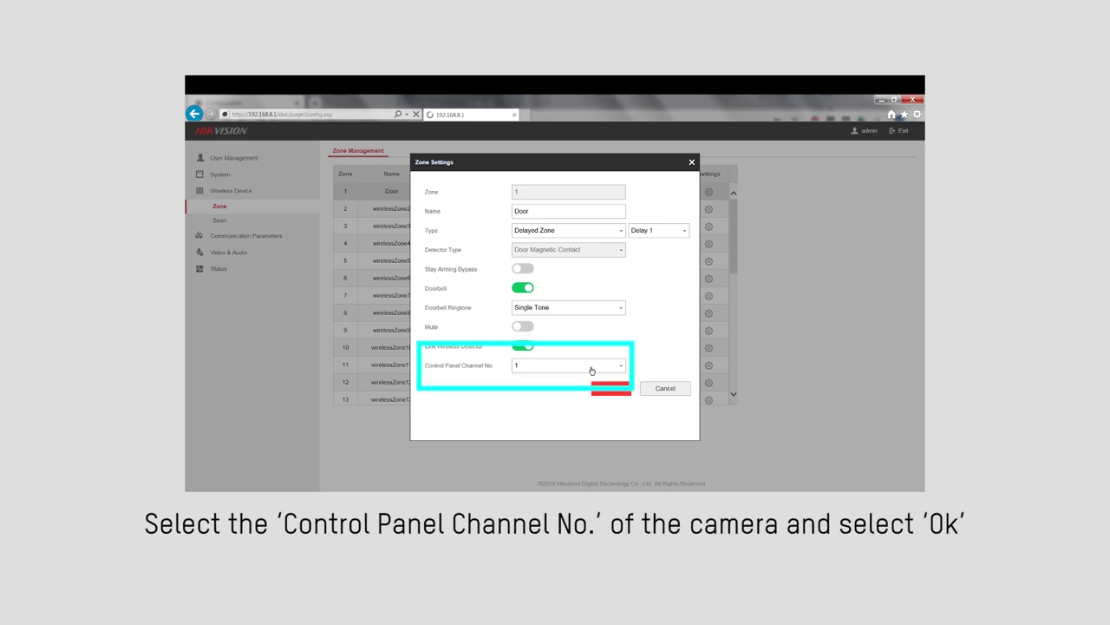
{"action": "left_click", "coordinate": [589, 369]}
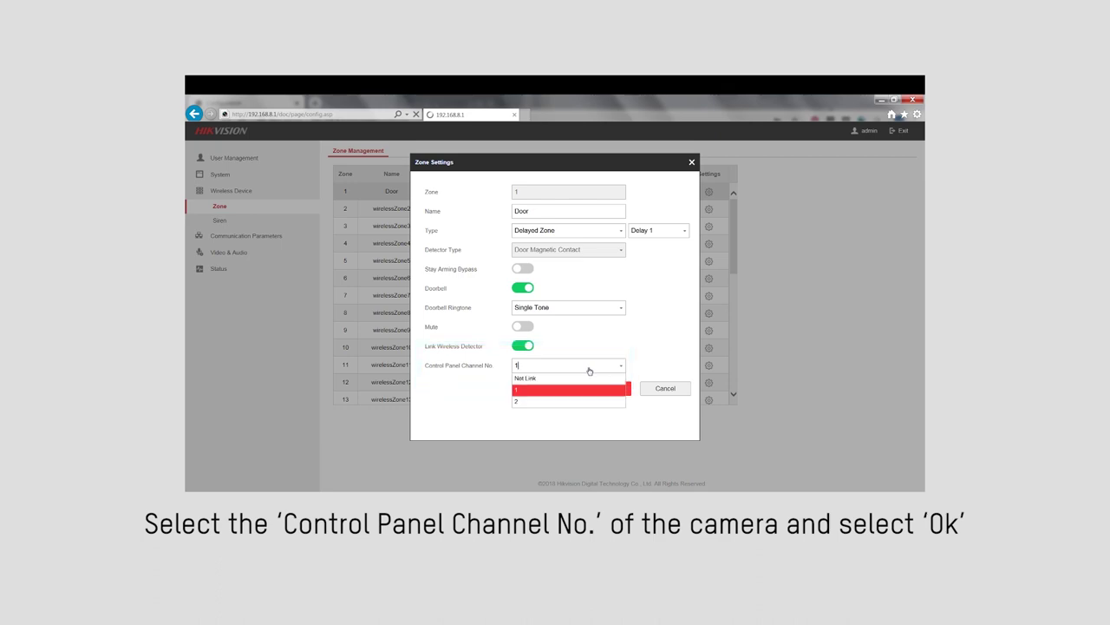
{"action": "left_click", "coordinate": [538, 394]}
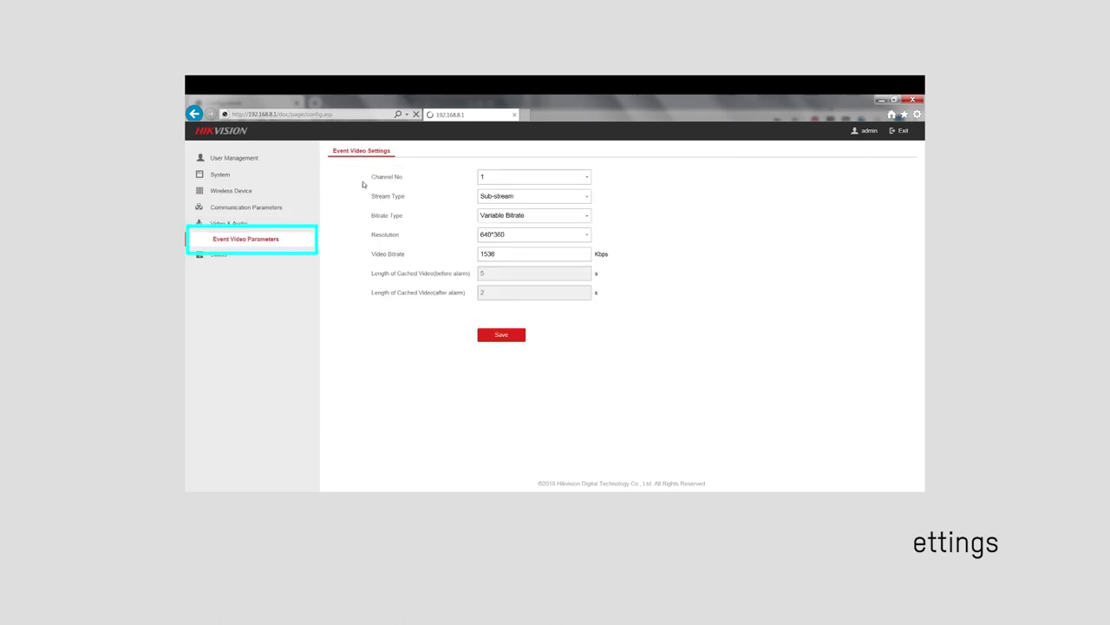
Save channel 1 event video as Sub-stream, Variable Bitrate, 640*360 resolution.
{"action": "left_click", "coordinate": [576, 196]}
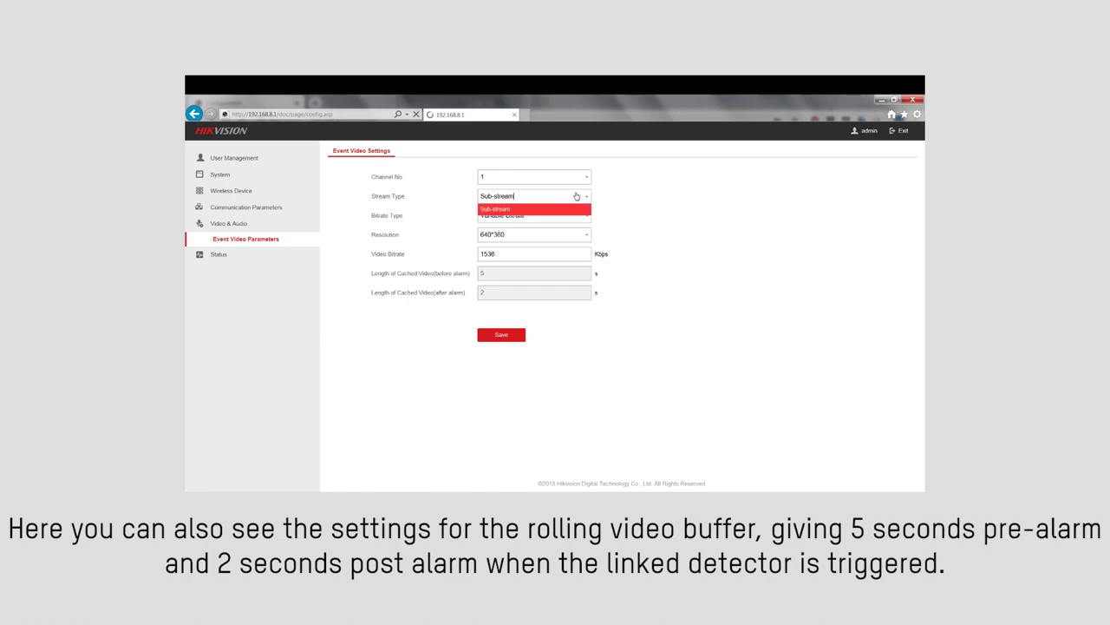
{"action": "left_click", "coordinate": [577, 199]}
{"action": "left_click", "coordinate": [581, 215]}
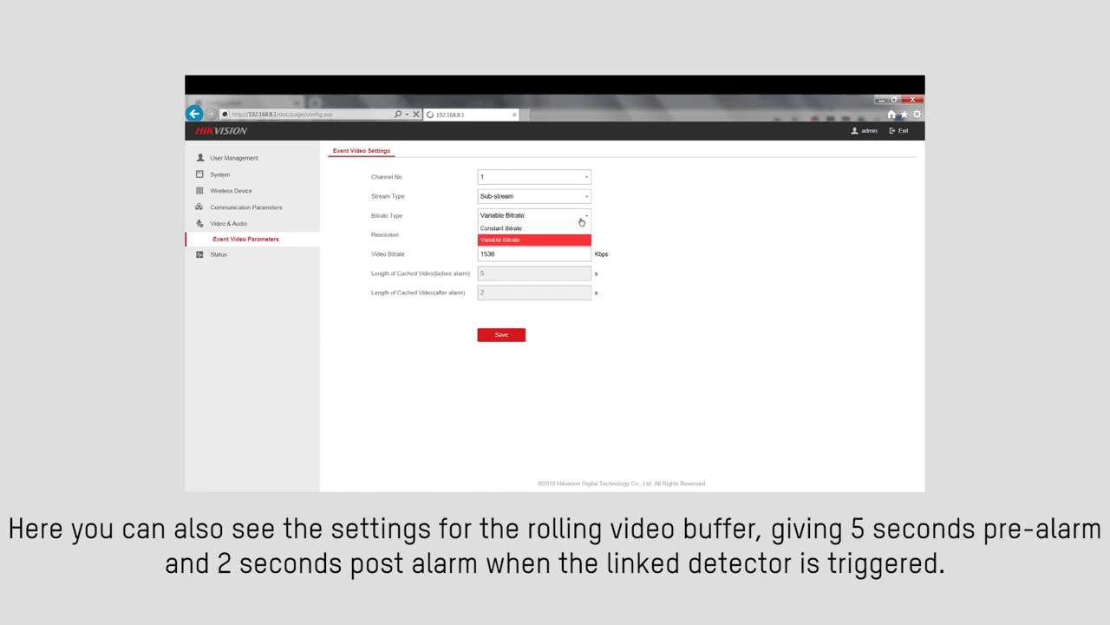
{"action": "left_click", "coordinate": [581, 222]}
{"action": "left_click", "coordinate": [577, 240]}
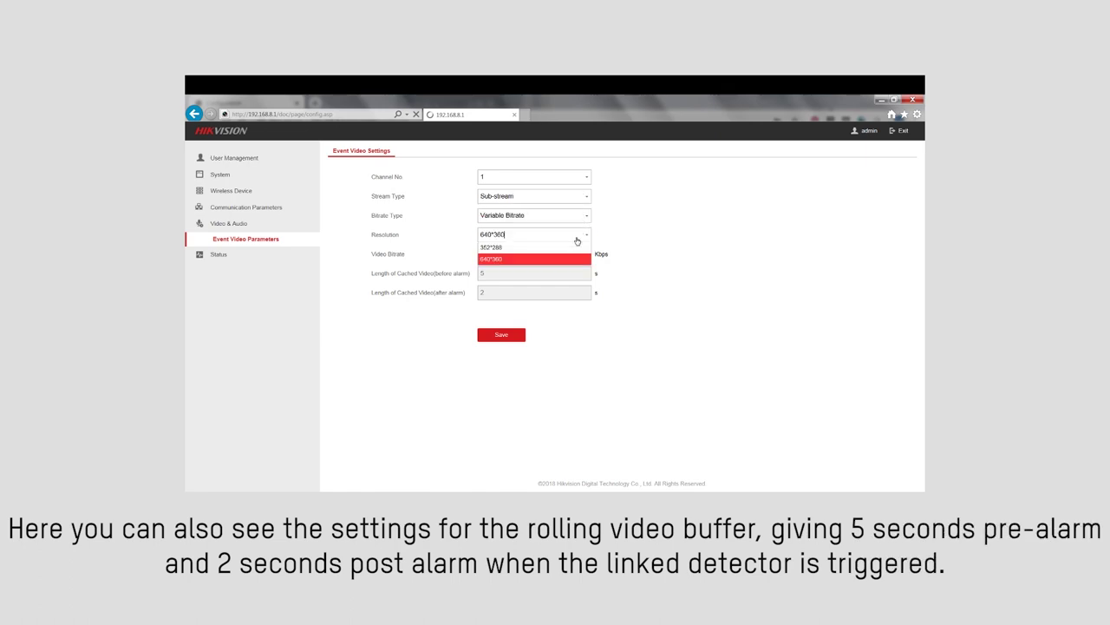
{"action": "left_click", "coordinate": [576, 241]}
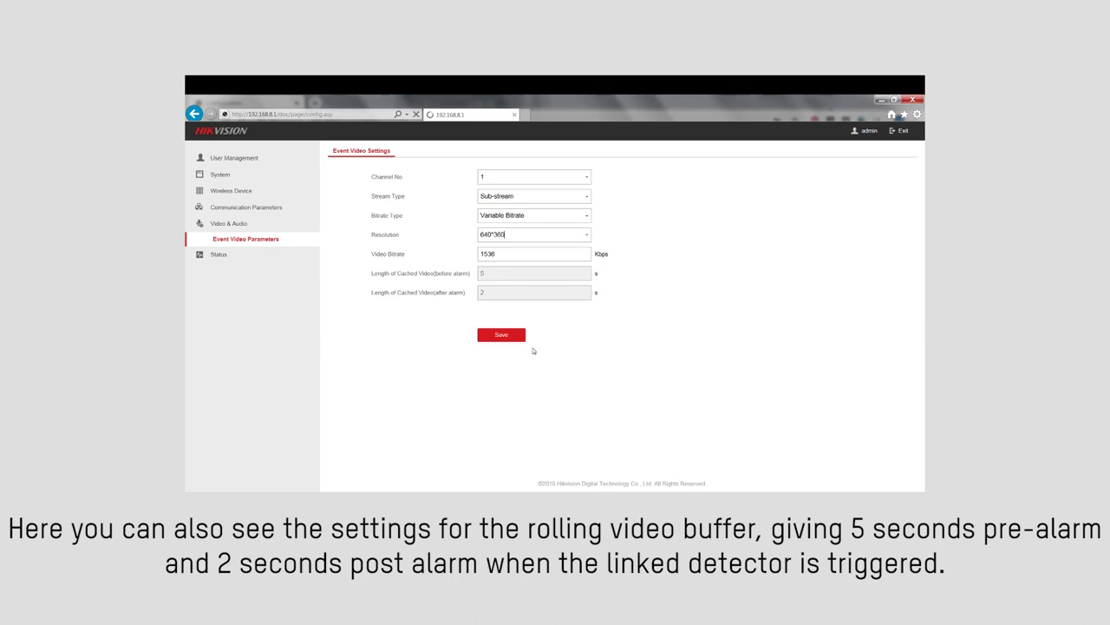
{"action": "left_click", "coordinate": [524, 338]}
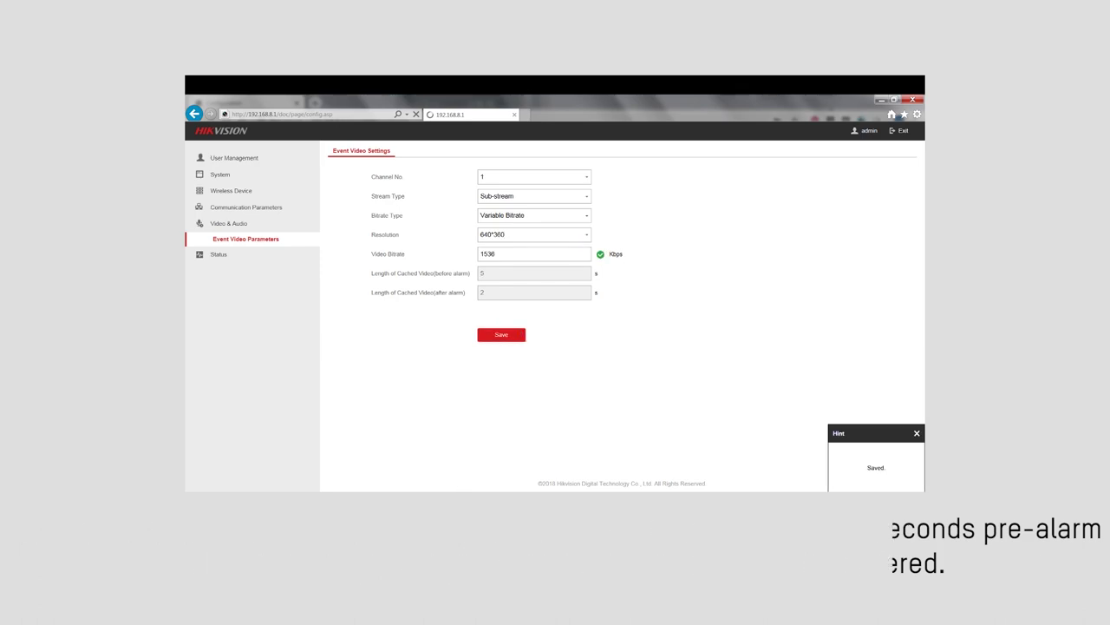